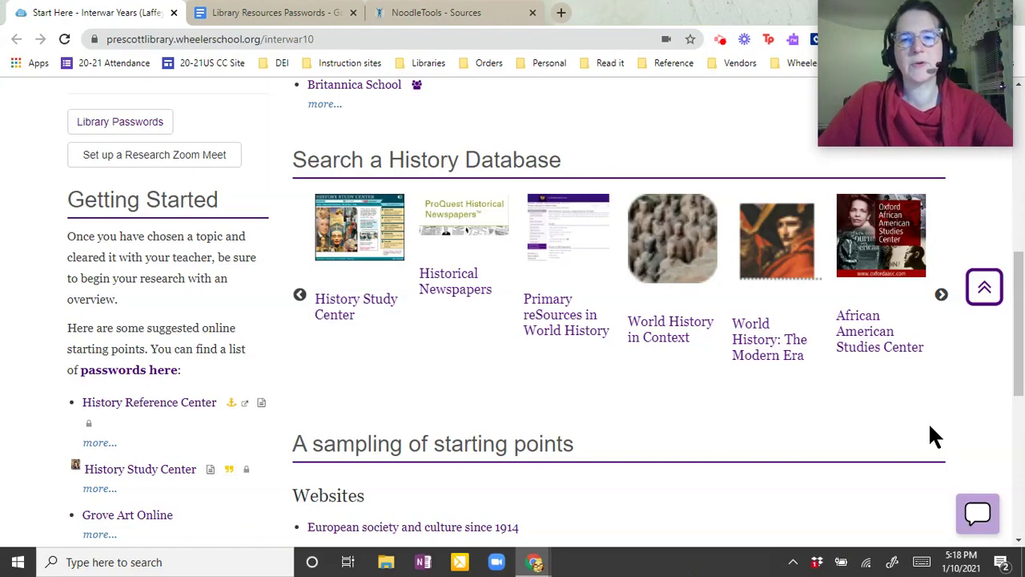
Step: Open the Historical Newspapers database's ProQuest login in a new tab, then return to the Interwar Years guide
scroll(931, 437, "up", 6)
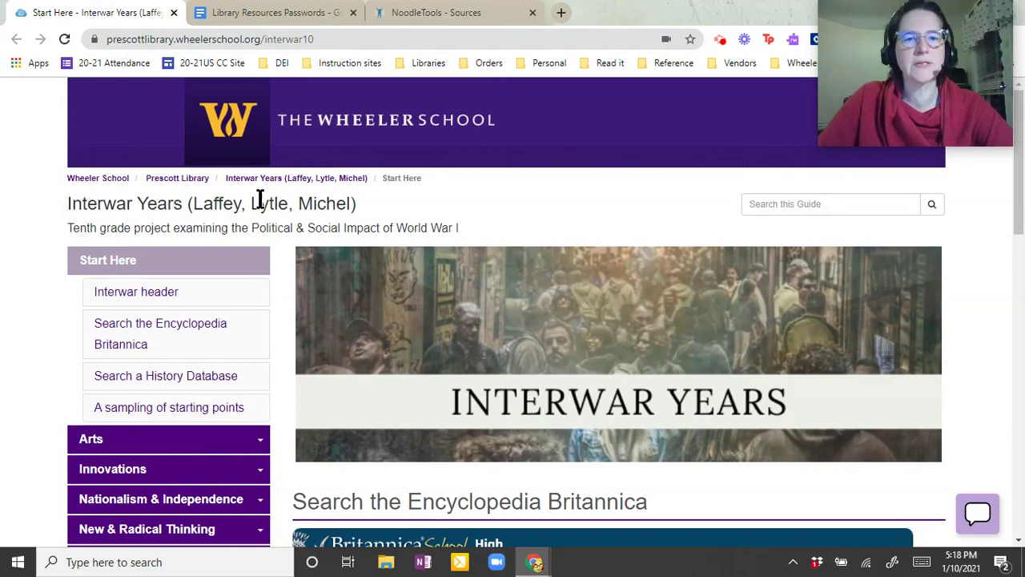
scroll(304, 247, "down", 5)
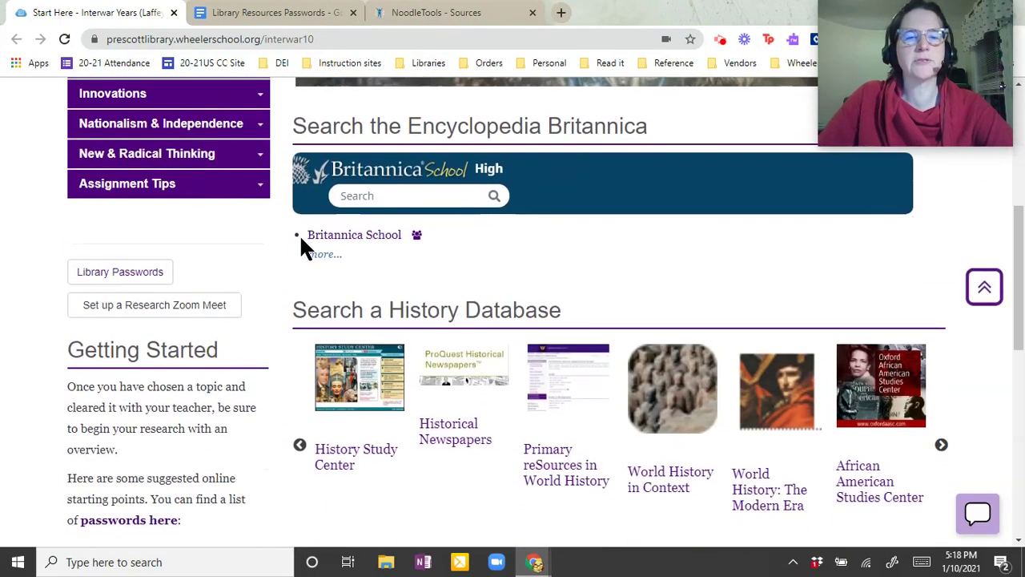
scroll(302, 239, "down", 1)
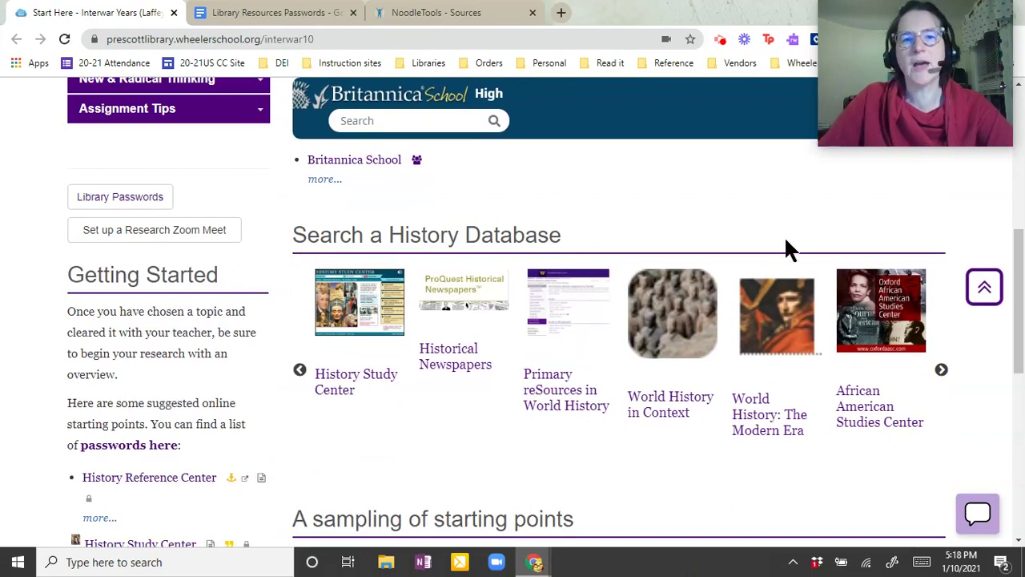
left_click(941, 370)
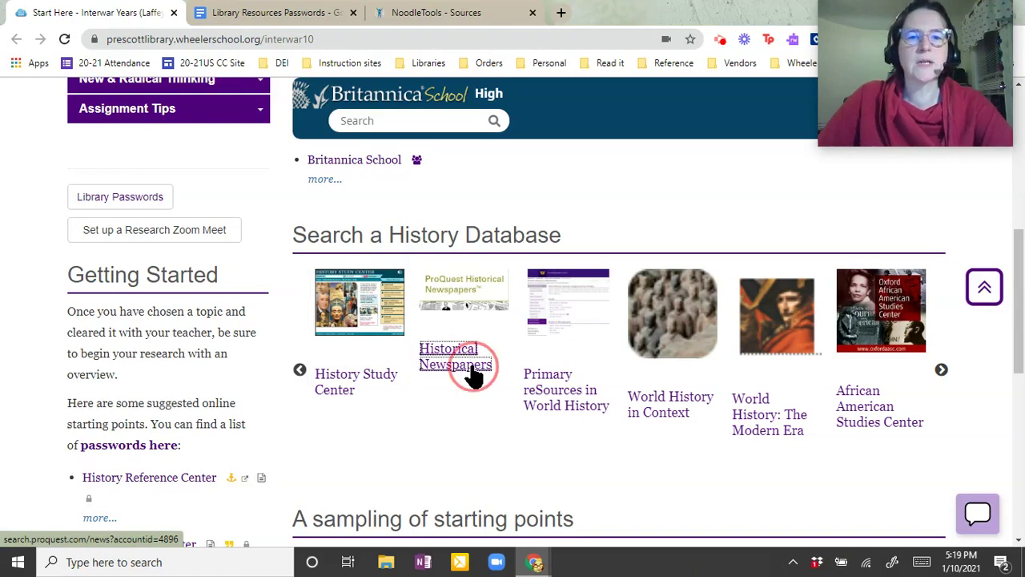
left_click(472, 370)
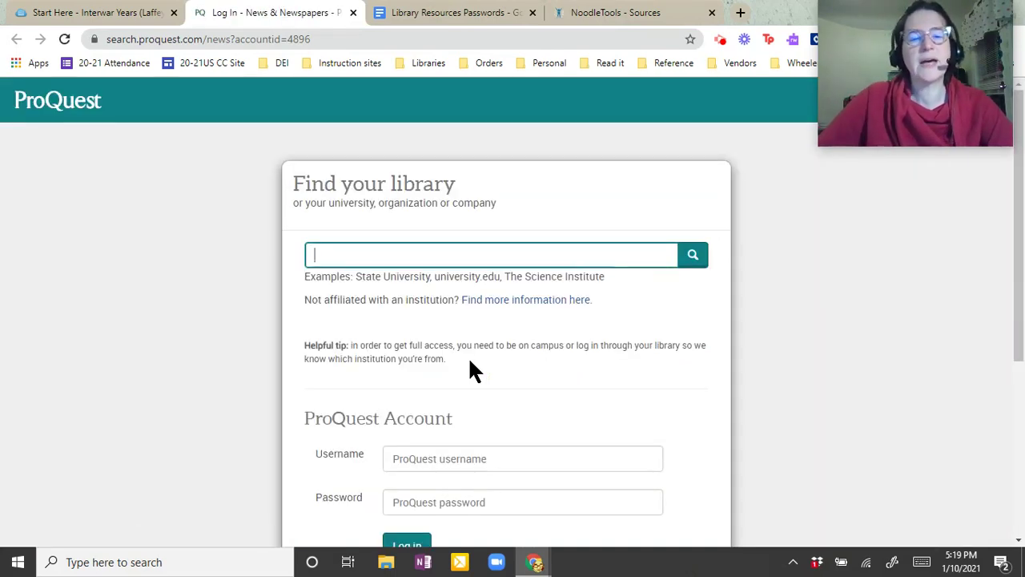
left_click(84, 16)
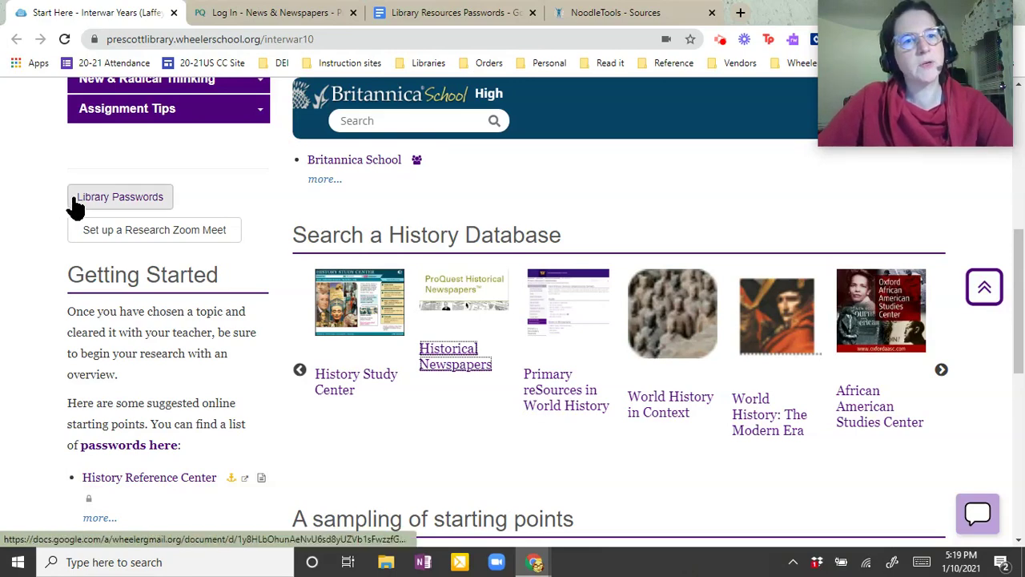
left_click(443, 16)
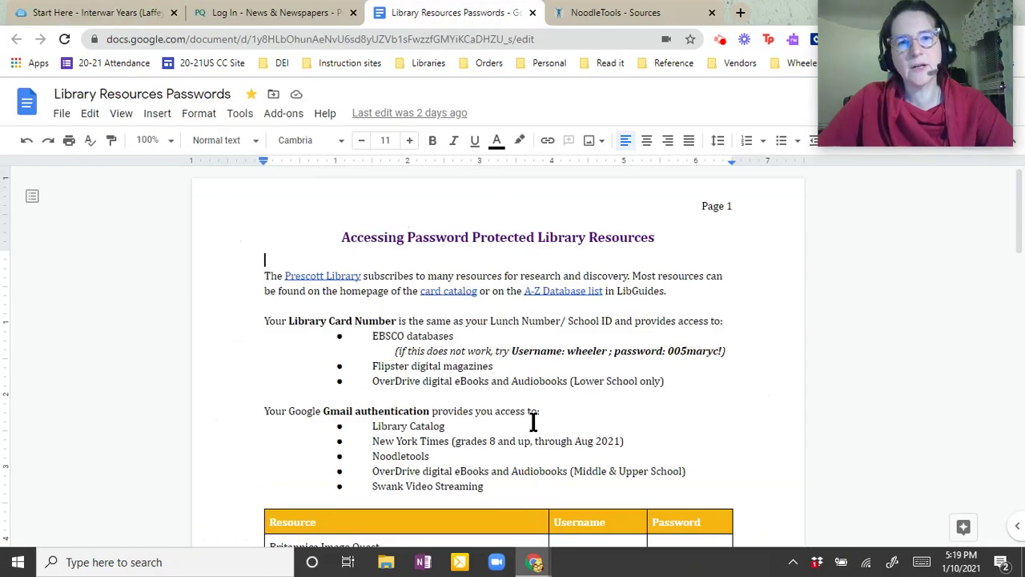
scroll(593, 295, "down", 5)
scroll(599, 305, "down", 10)
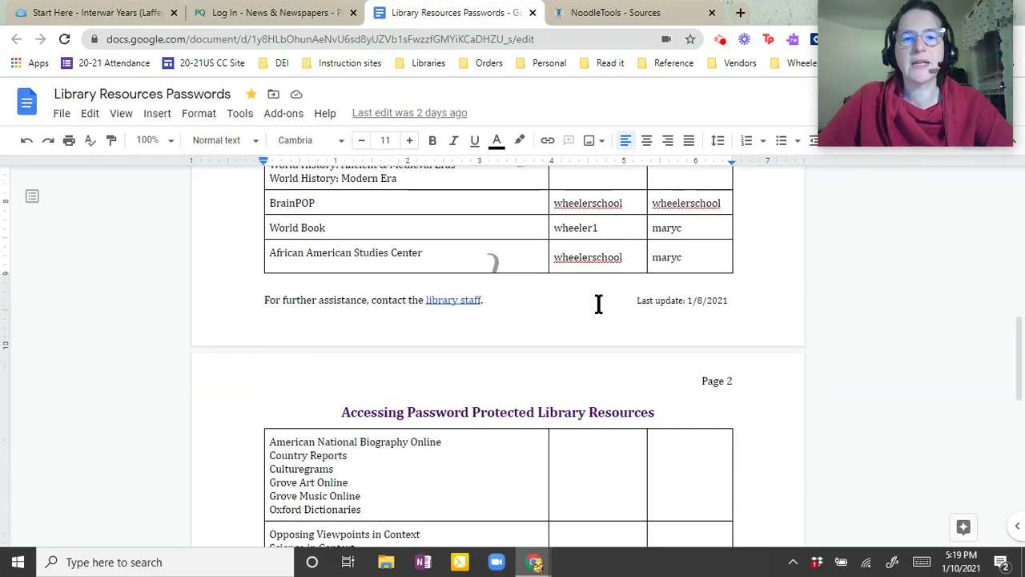
scroll(601, 310, "up", 15)
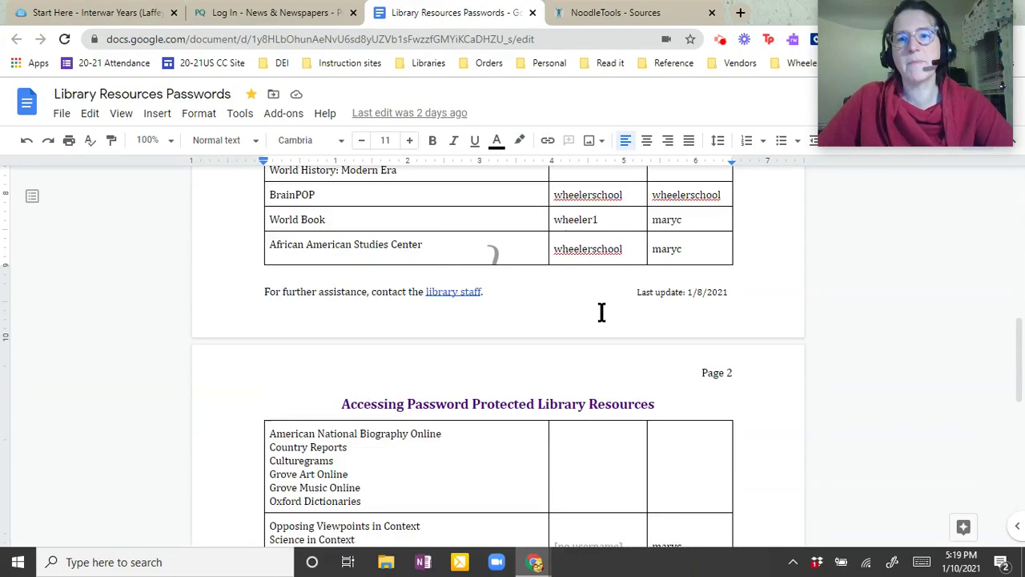
left_click(104, 13)
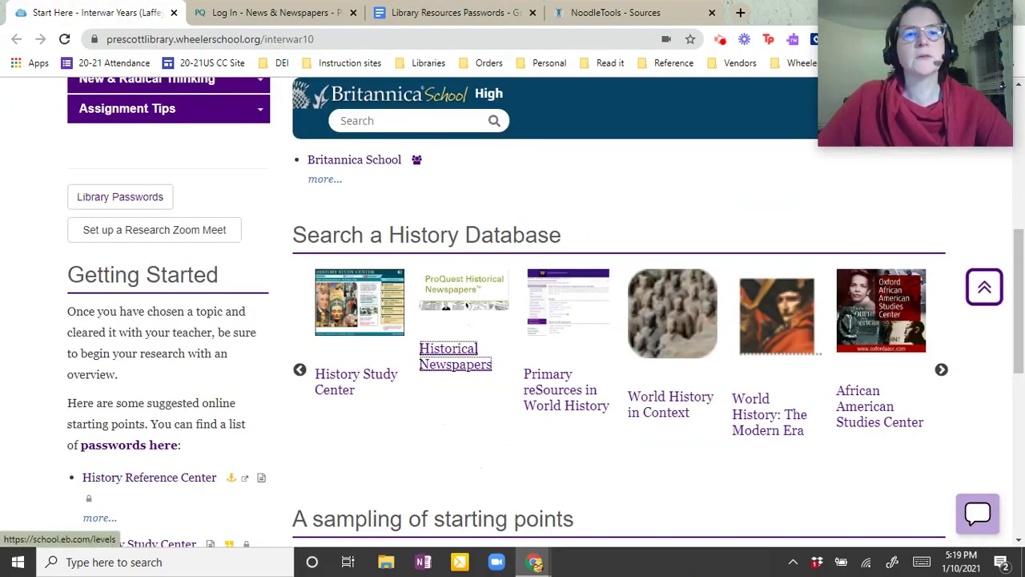
Step: Log in to ProQuest on the login tab with the school account's username and password
left_click(279, 15)
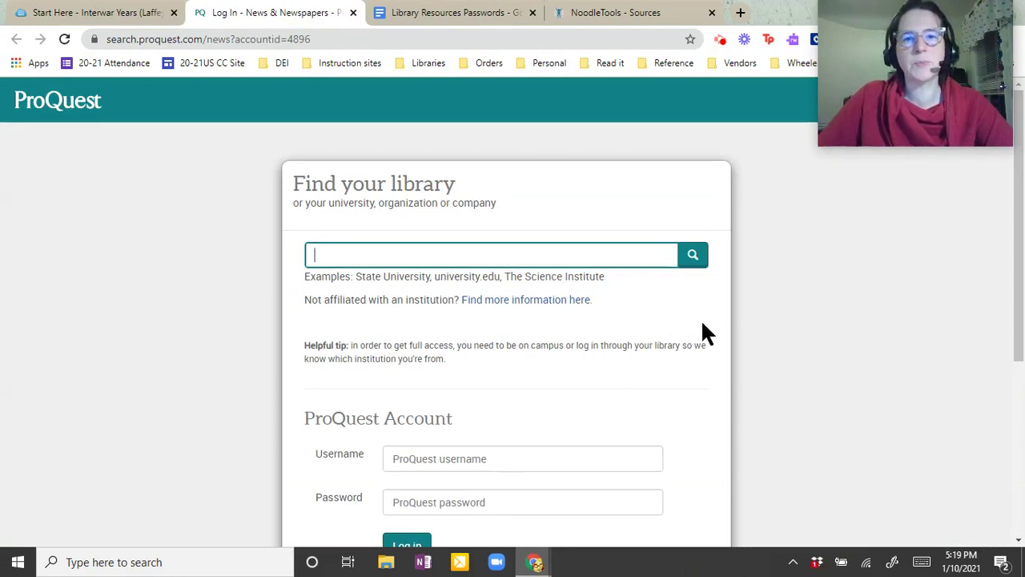
scroll(702, 325, "down", 2)
left_click(569, 309)
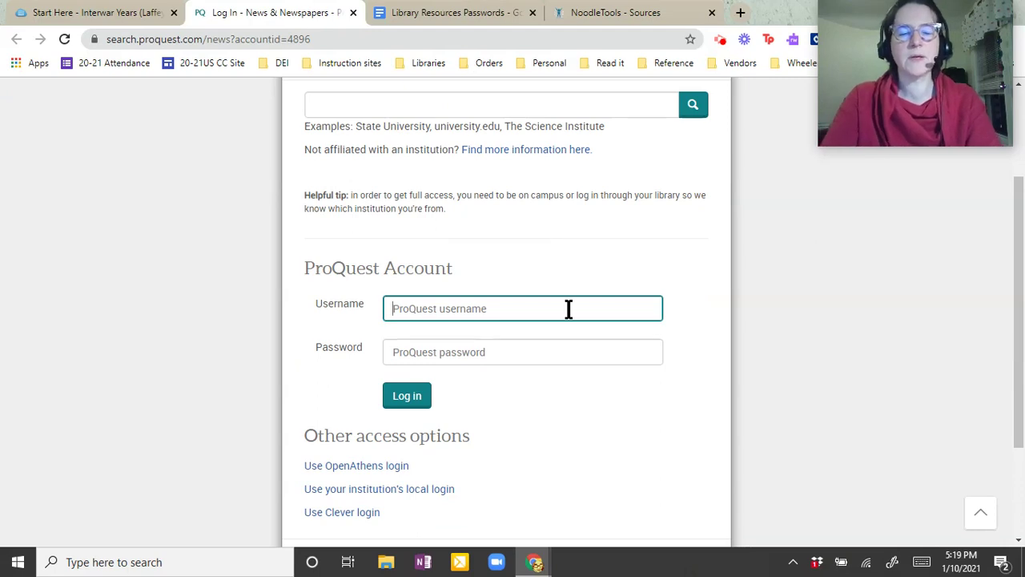
type("wheeler")
key("Tab")
key("Return")
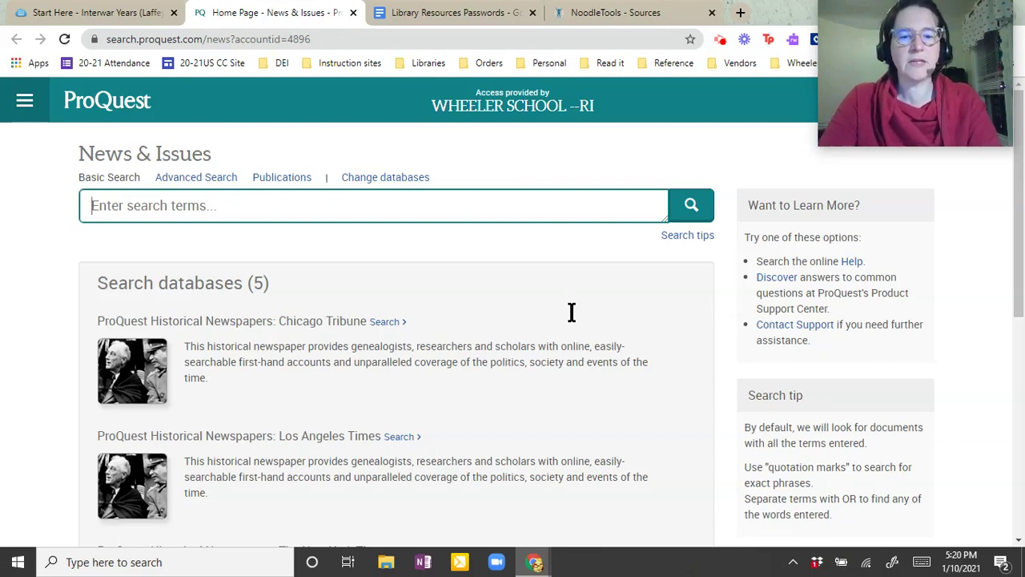
Step: Search the newspapers for 'plastic surgery' and highlight the 65,307 results count
type("p")
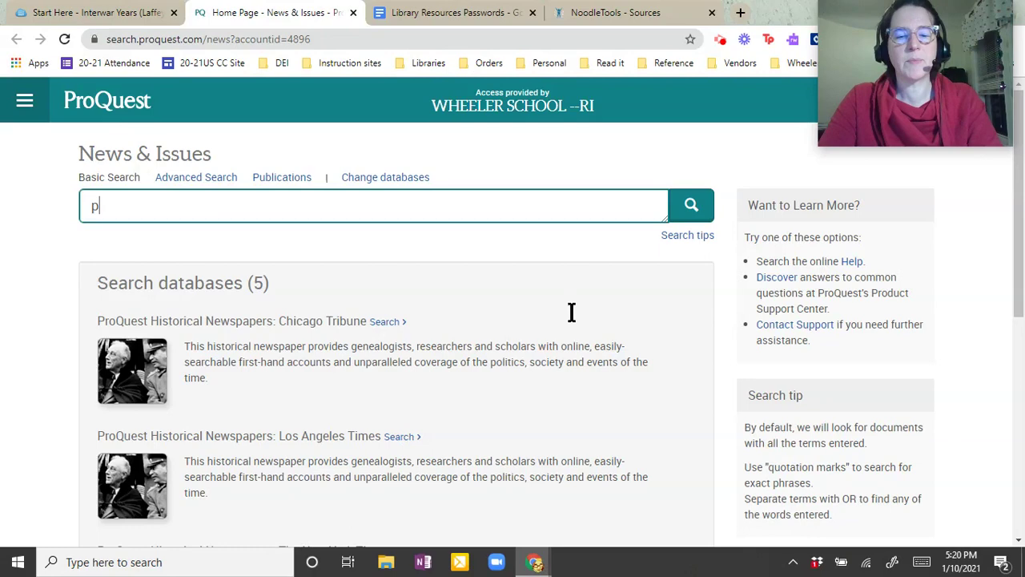
type("lastic su")
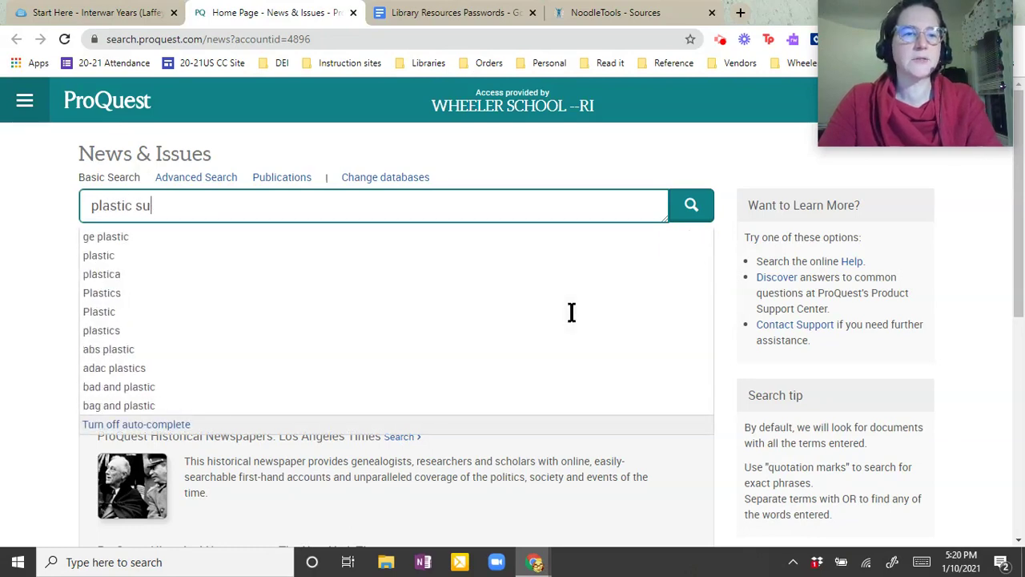
type("rgery")
key("Return")
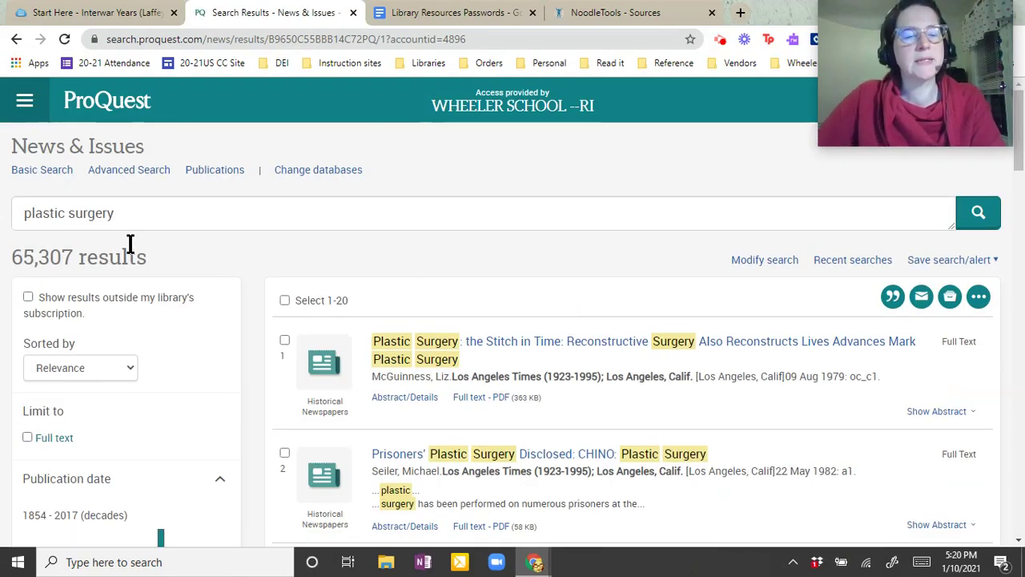
left_click(11, 259)
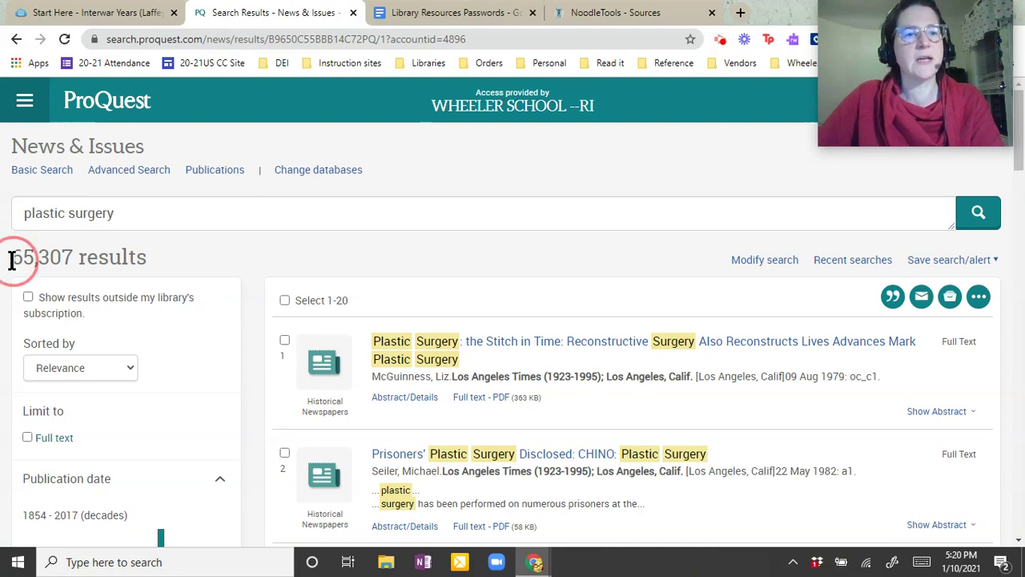
left_click_drag(12, 258, 75, 259)
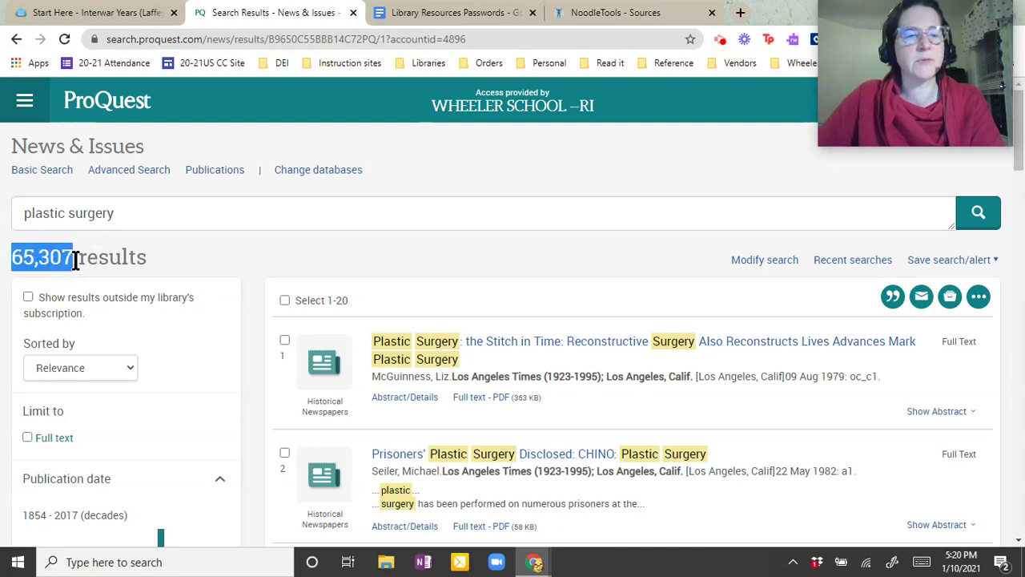
left_click(197, 261)
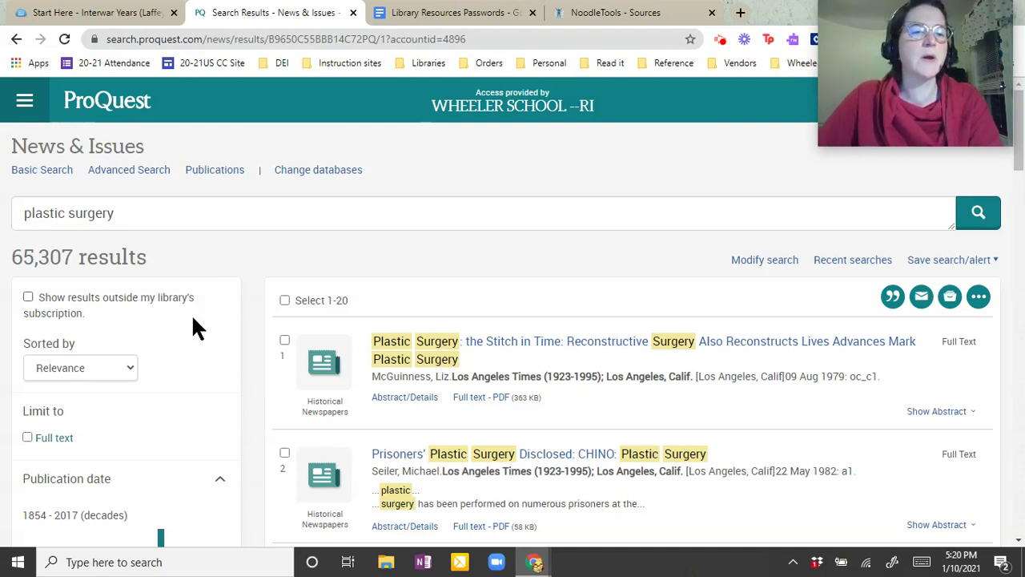
Step: Sort the results Oldest first and highlight the 1854 date of the leading result
left_click(117, 370)
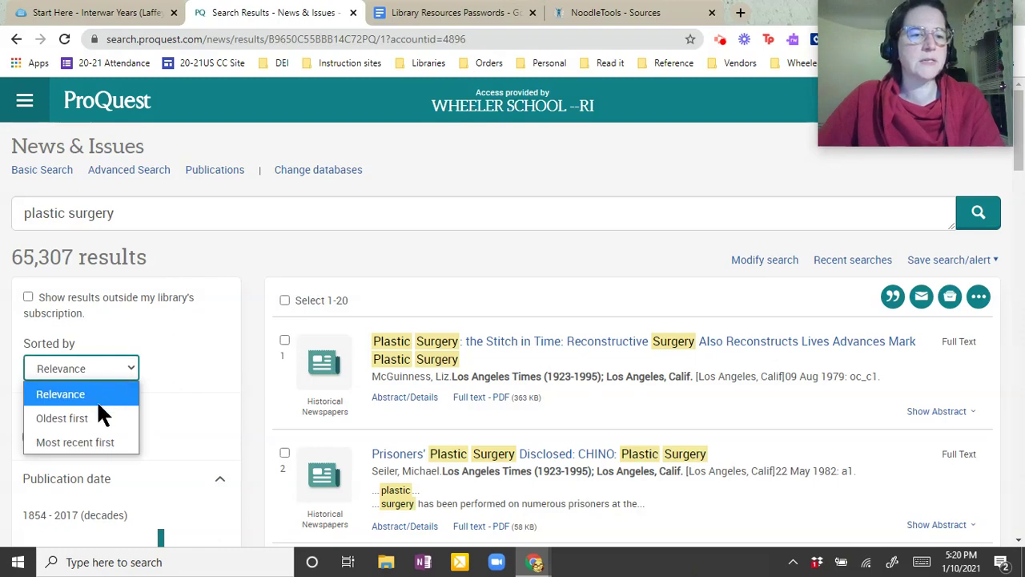
left_click(97, 412)
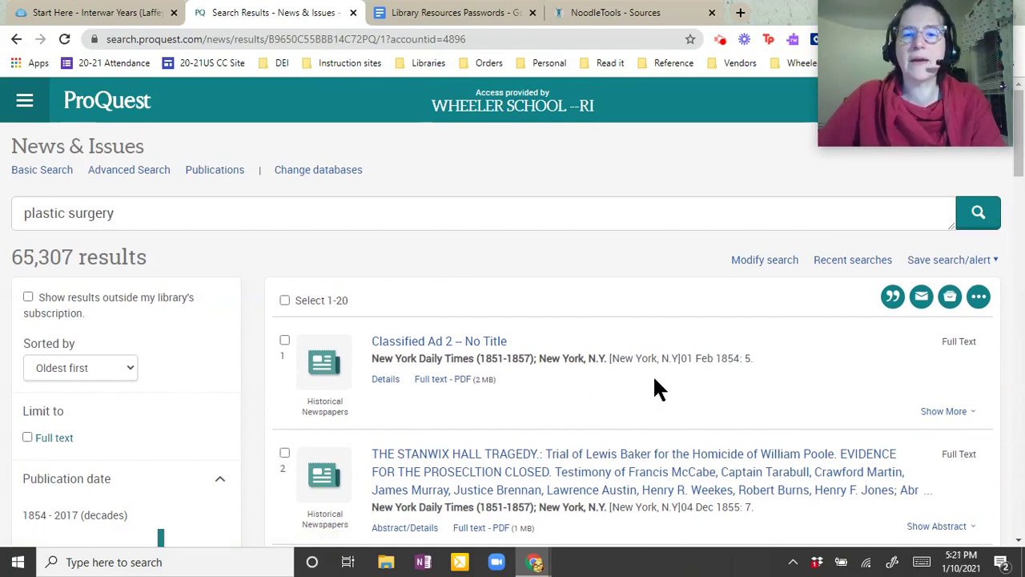
left_click_drag(717, 359, 743, 358)
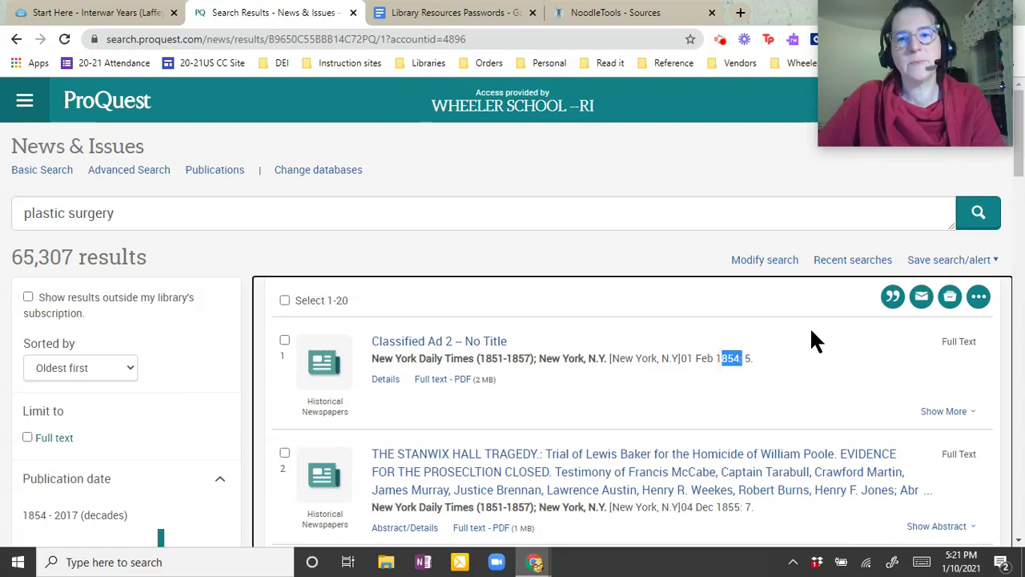
scroll(810, 336, "down", 1)
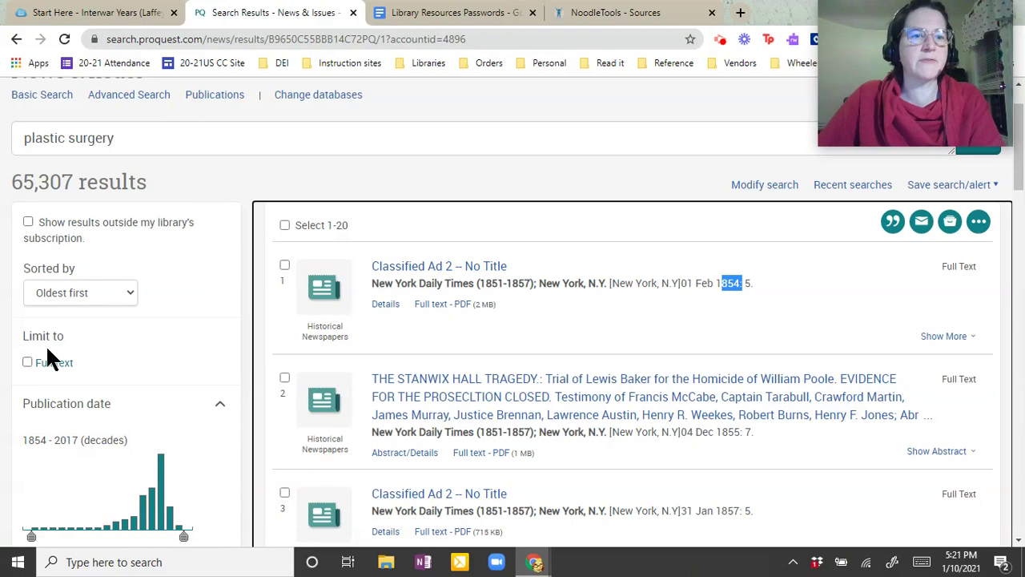
Step: Limit results to full text and a 1910–1939 publication date range, leaving 1,758 results
left_click(27, 362)
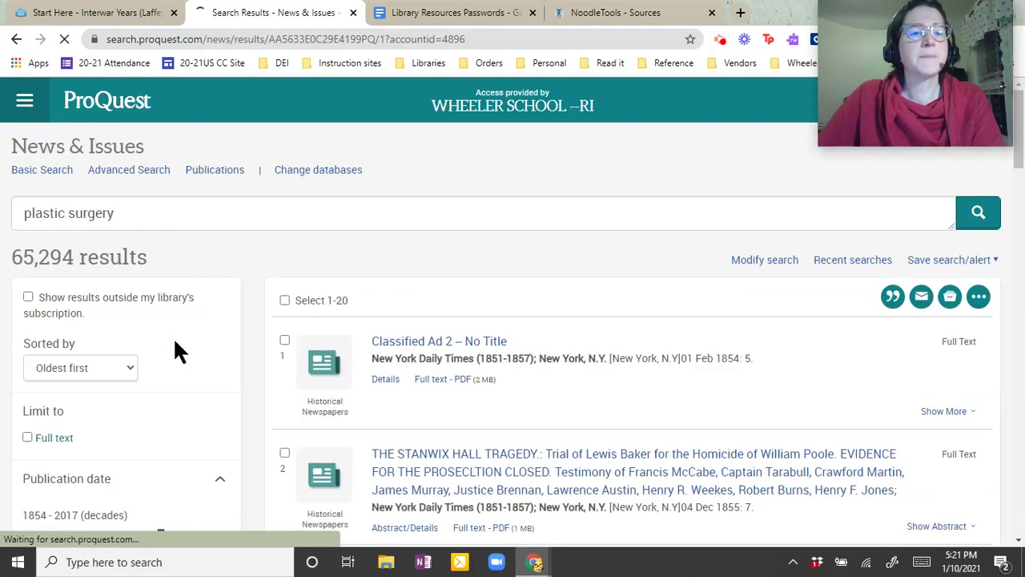
scroll(175, 335, "down", 3)
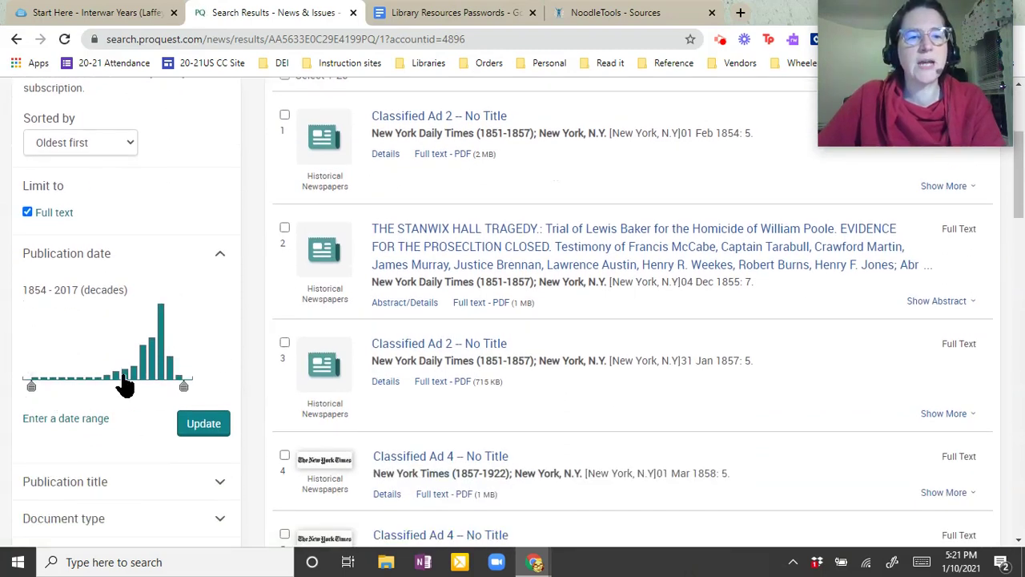
mouse_move(28, 383)
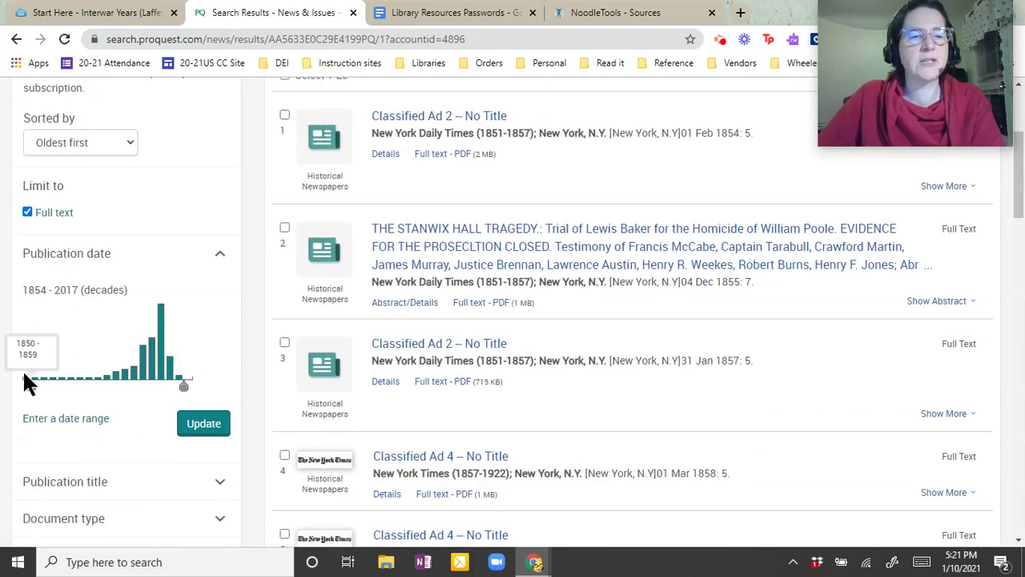
left_click_drag(28, 387, 86, 393)
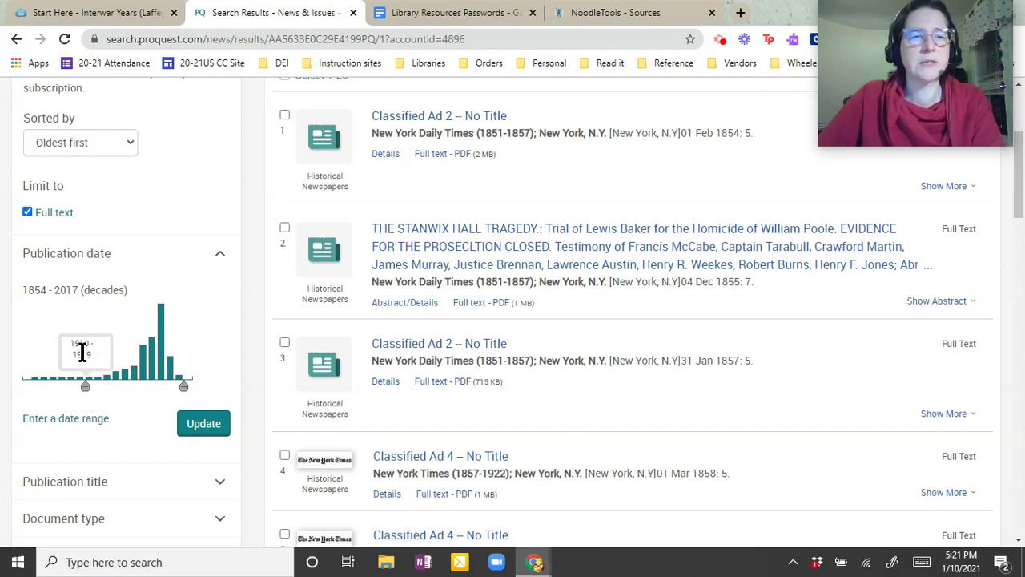
mouse_move(189, 387)
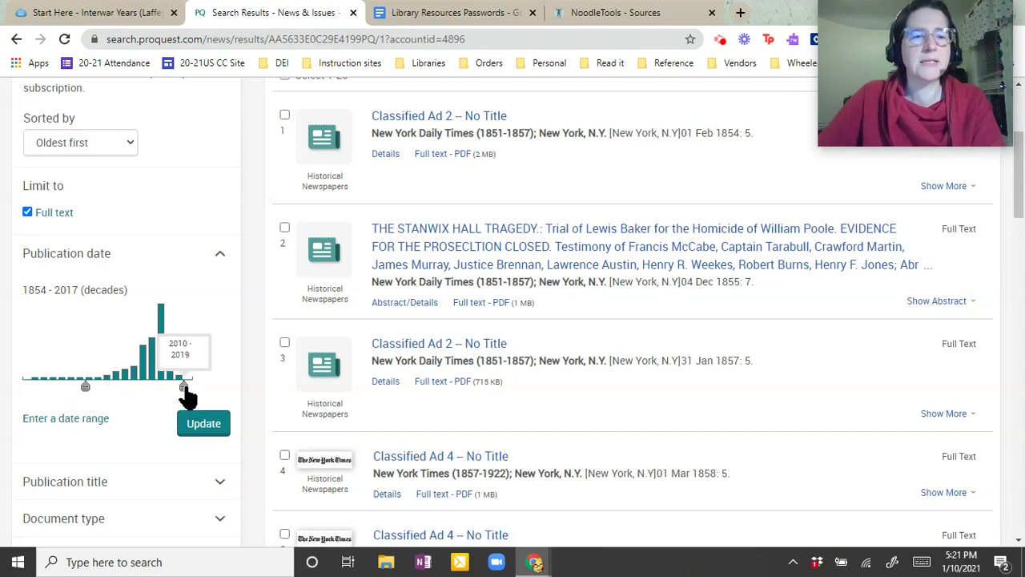
left_click_drag(186, 389, 115, 387)
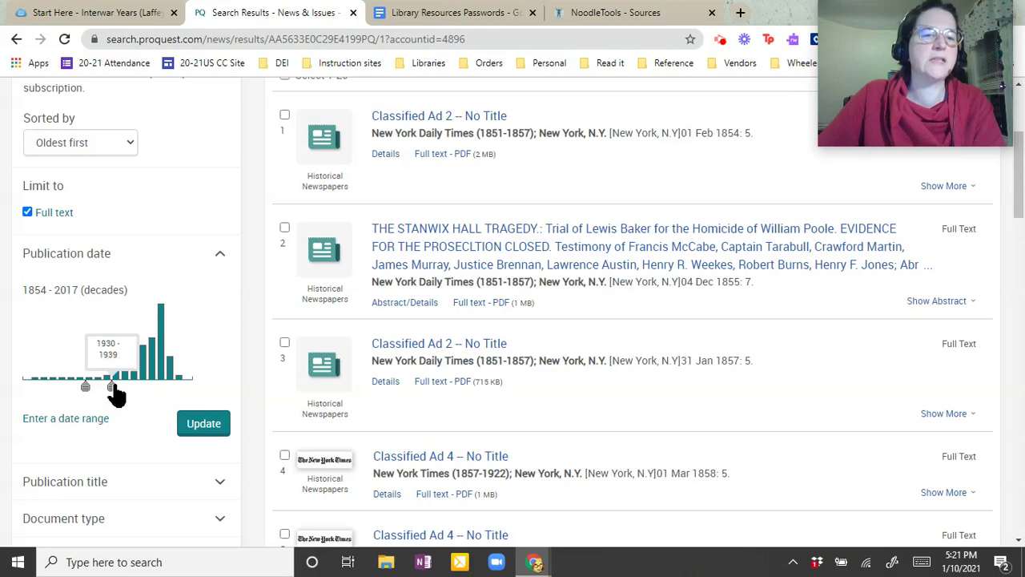
left_click(200, 427)
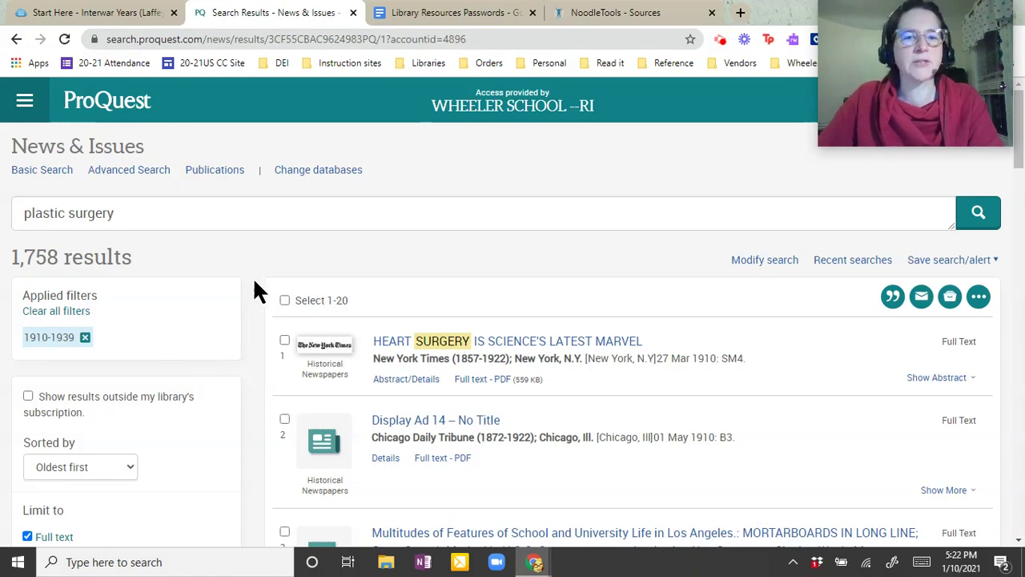
scroll(256, 290, "down", 1)
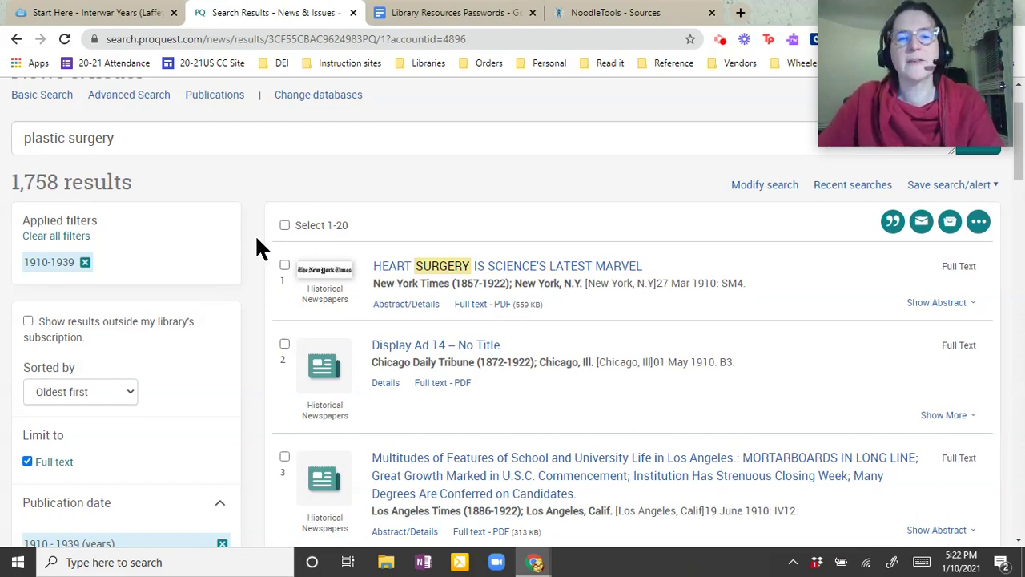
scroll(670, 393, "down", 1)
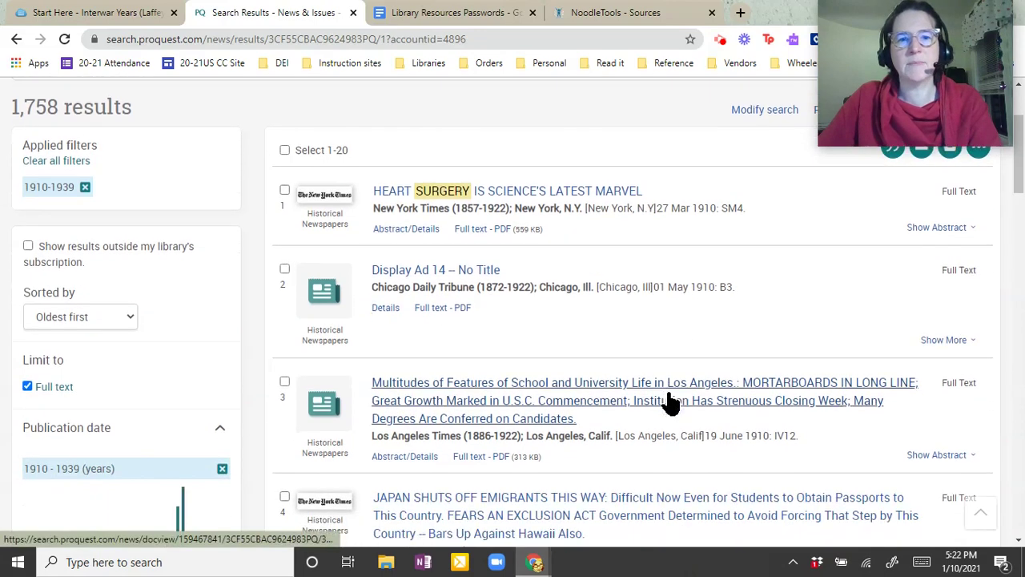
scroll(670, 400, "down", 1)
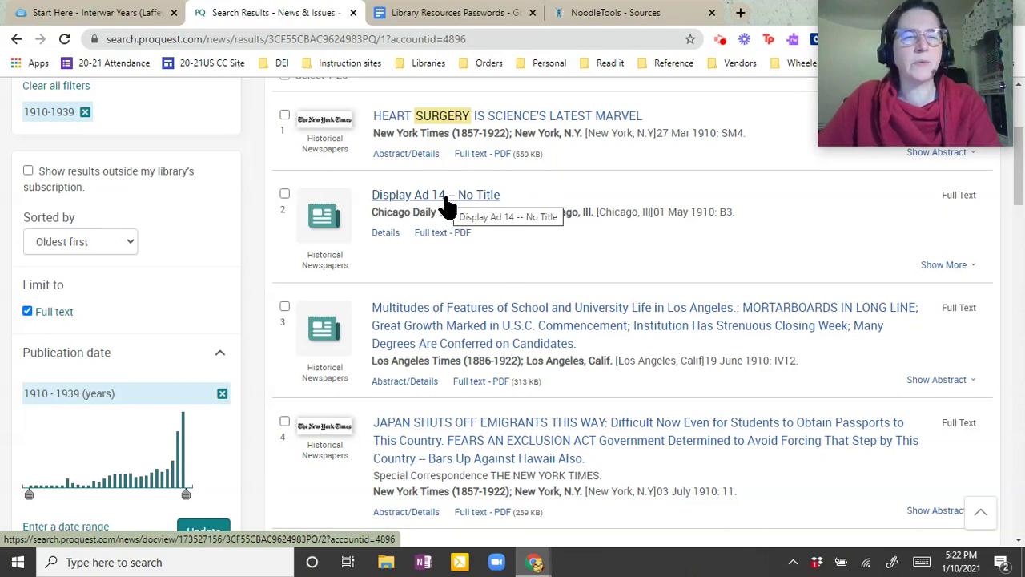
scroll(447, 207, "down", 1)
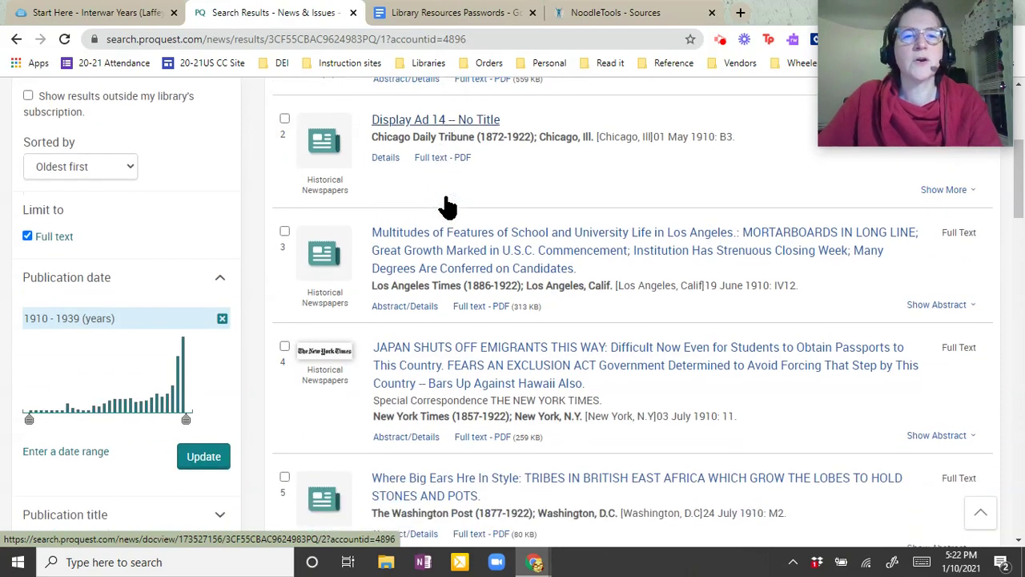
scroll(443, 206, "up", 1)
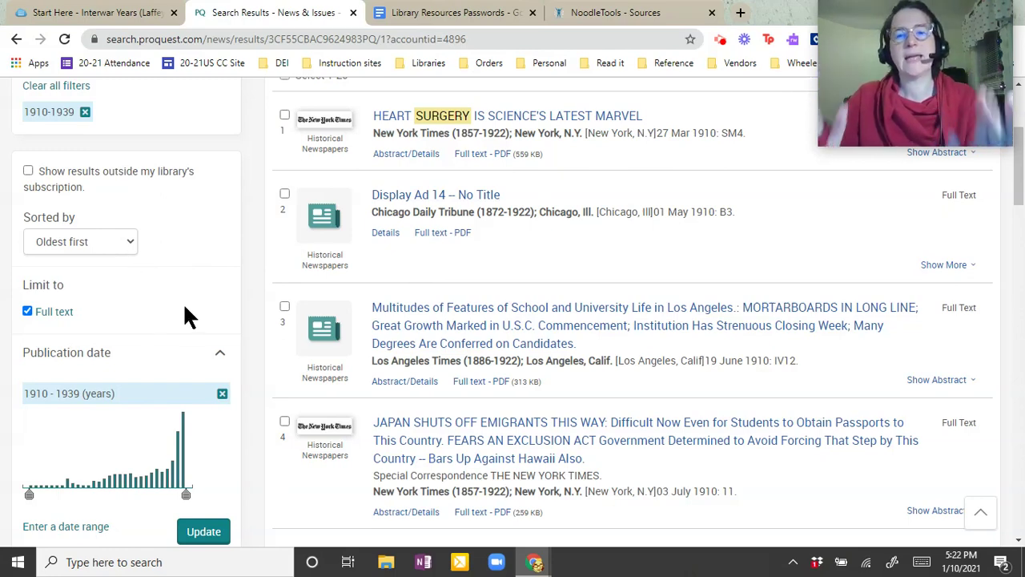
scroll(181, 330, "up", 1)
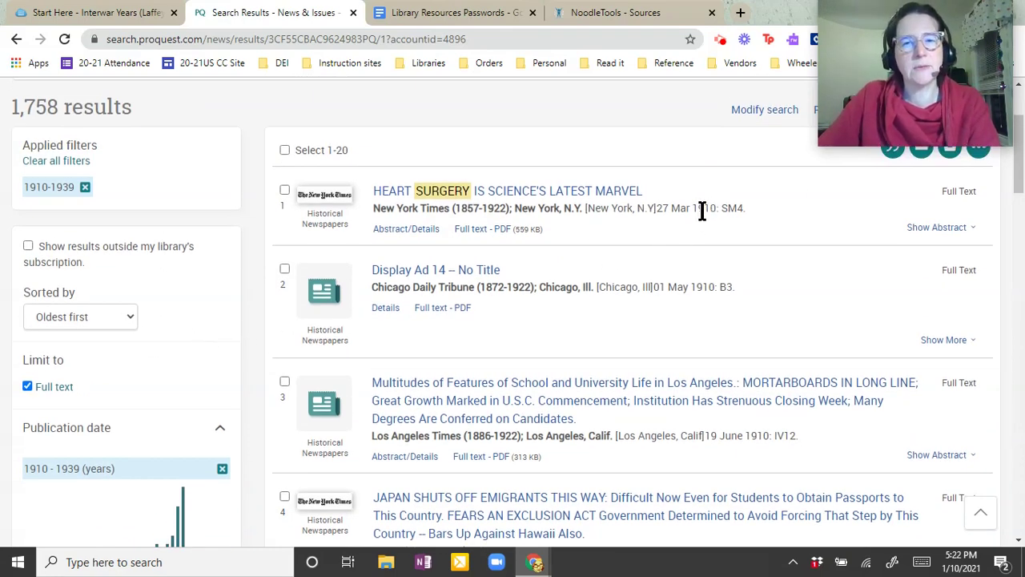
scroll(703, 270, "down", 3)
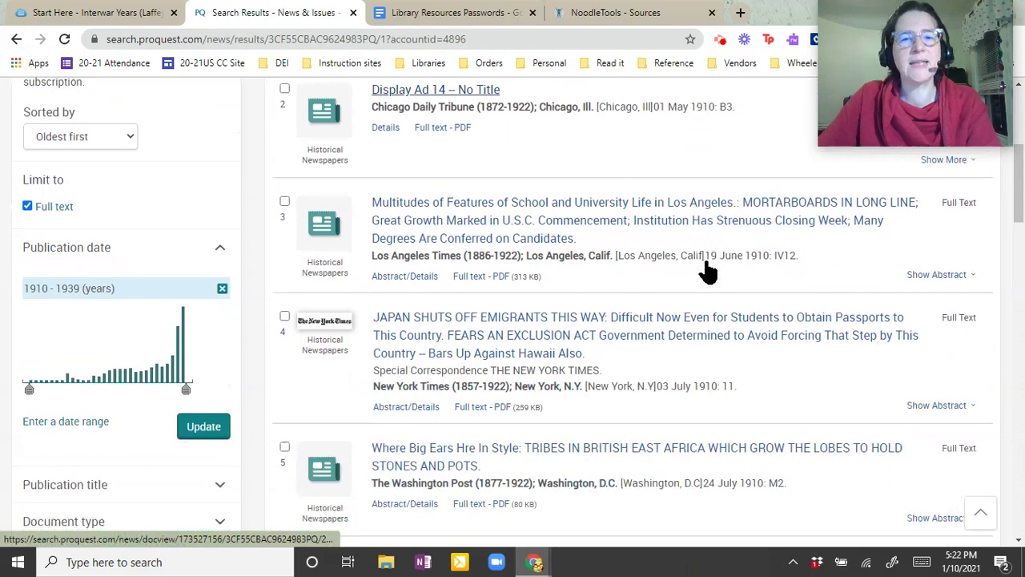
Step: Tighten the publication date range to 1918–1932, leaving 612 results
left_click_drag(29, 345, 66, 347)
left_click_drag(188, 350, 153, 352)
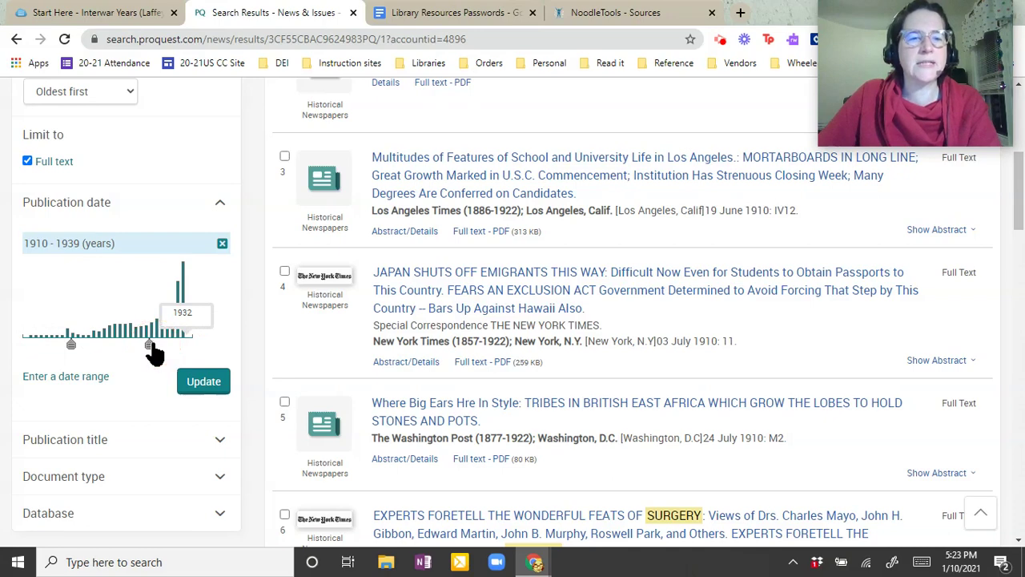
left_click(203, 382)
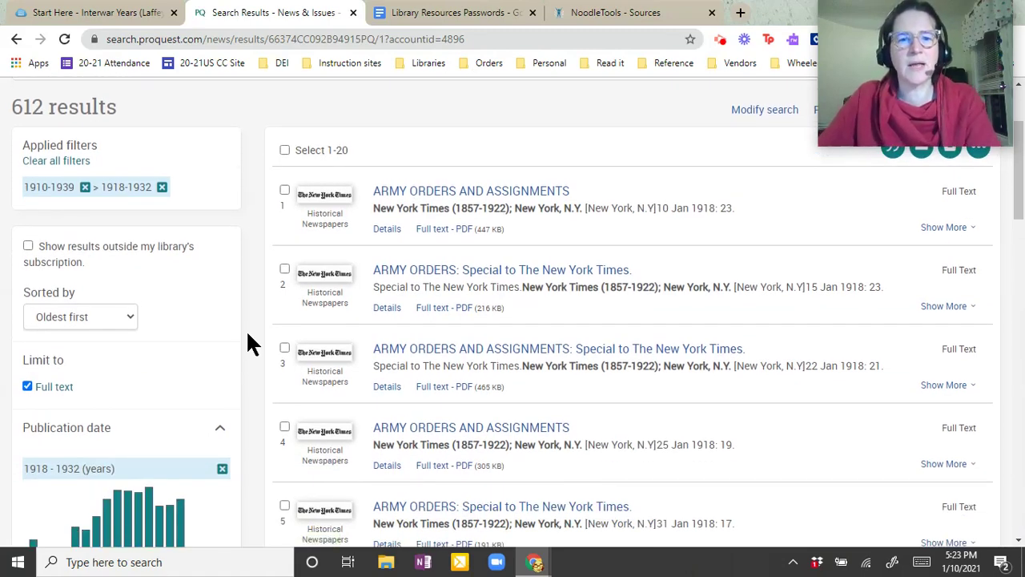
scroll(248, 340, "down", 10)
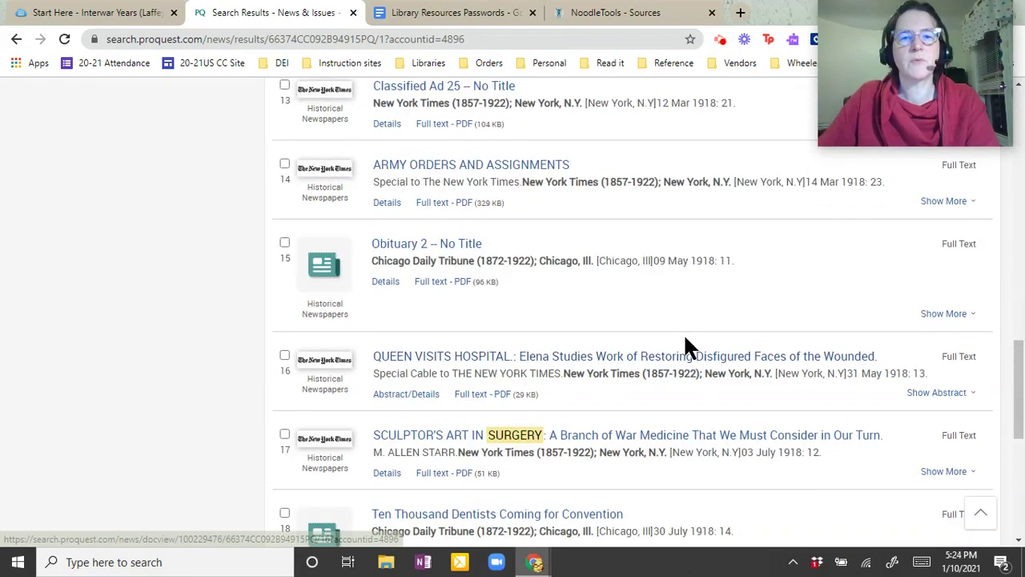
scroll(685, 336, "up", 1)
scroll(685, 338, "up", 5)
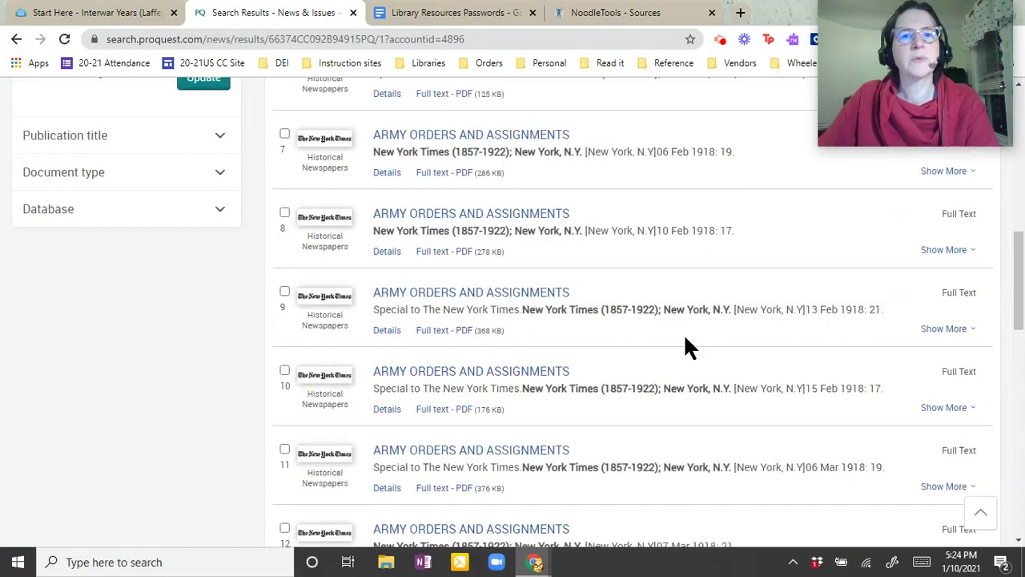
scroll(685, 341, "up", 2)
scroll(685, 341, "down", 6)
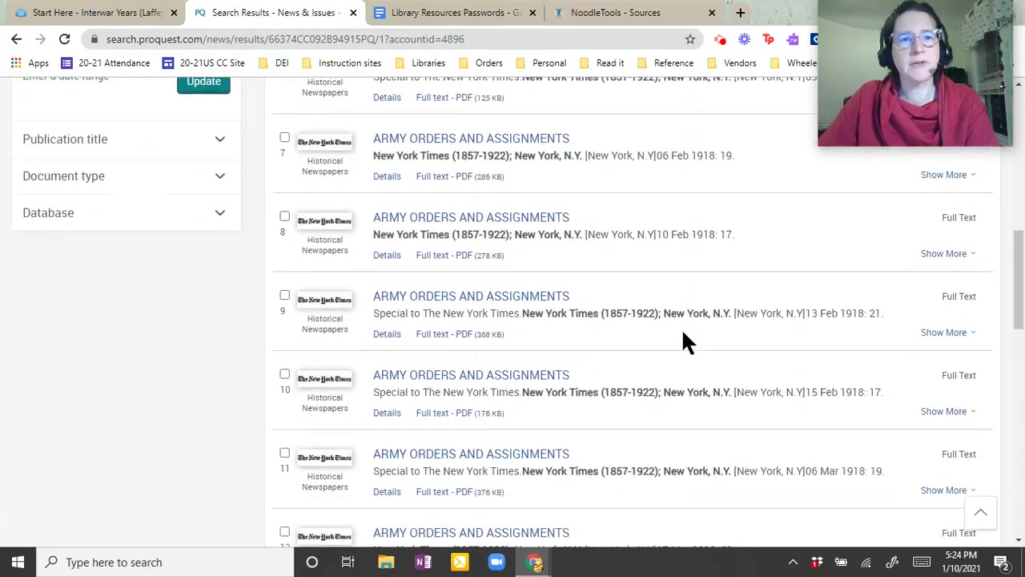
scroll(685, 343, "down", 4)
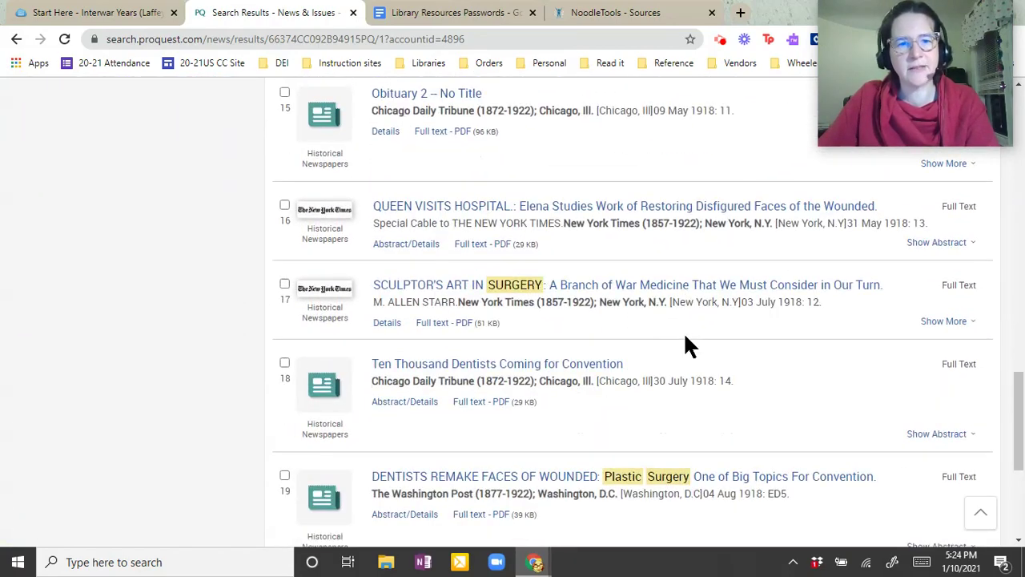
scroll(723, 380, "up", 2)
scroll(692, 298, "down", 2)
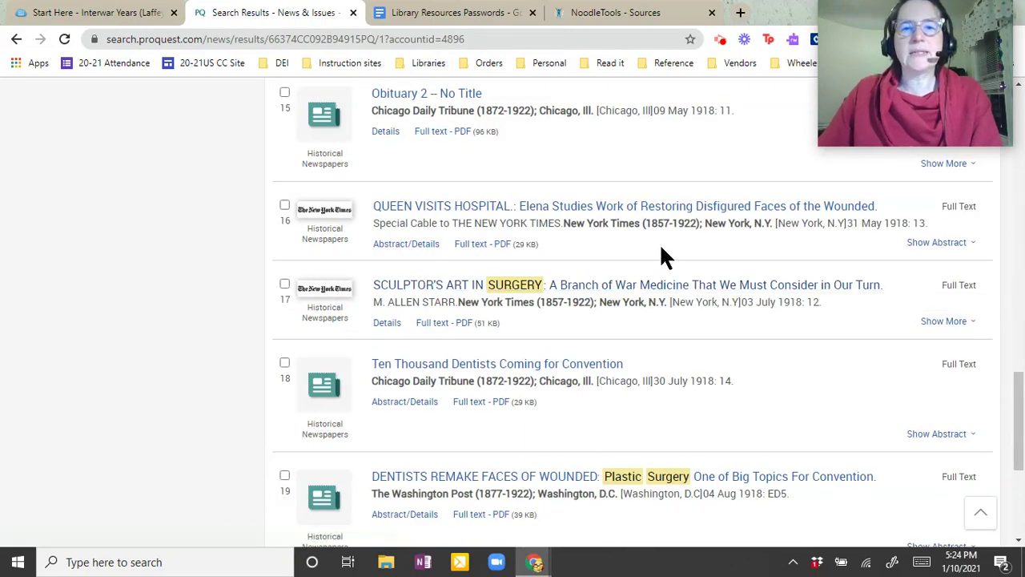
left_click(643, 290)
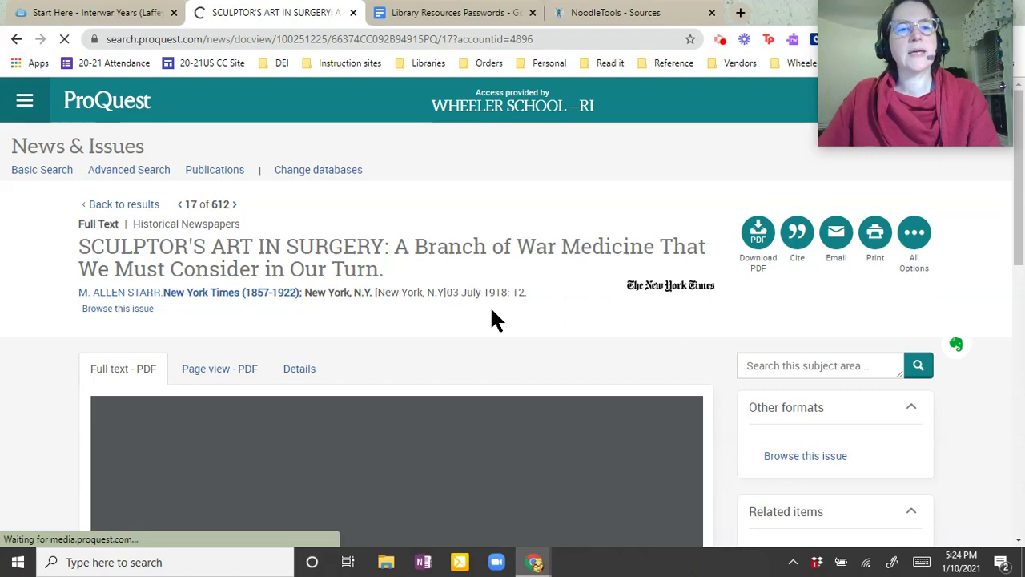
scroll(497, 296, "down", 1)
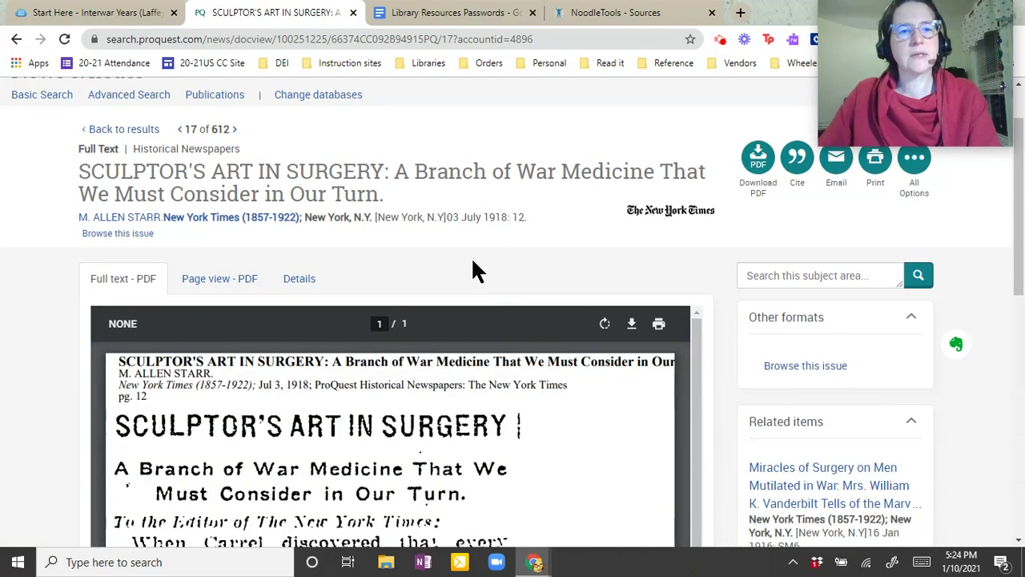
scroll(43, 369, "down", 4)
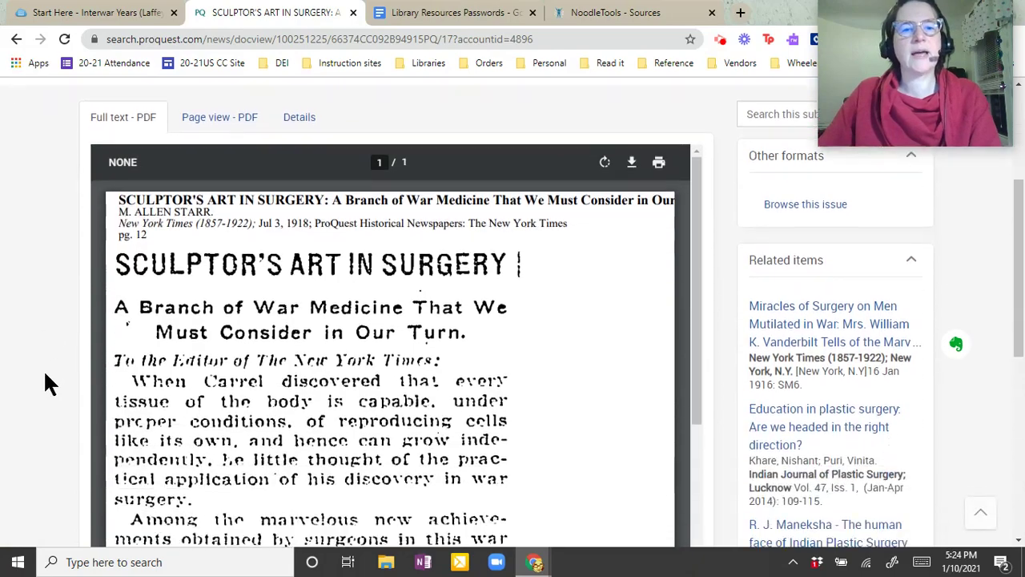
scroll(406, 293, "down", 2)
scroll(408, 297, "down", 5)
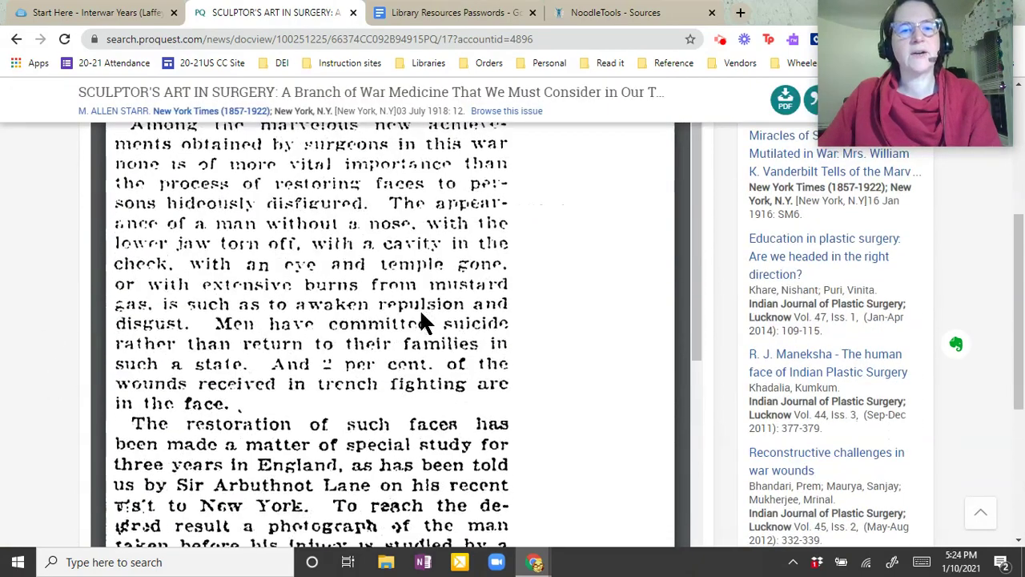
scroll(422, 319, "down", 6)
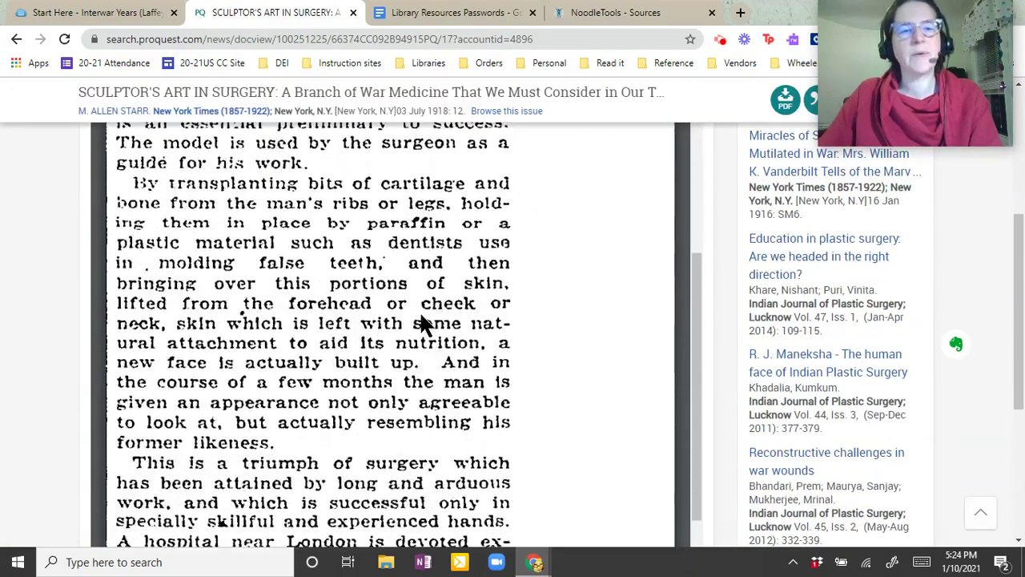
scroll(57, 358, "up", 7)
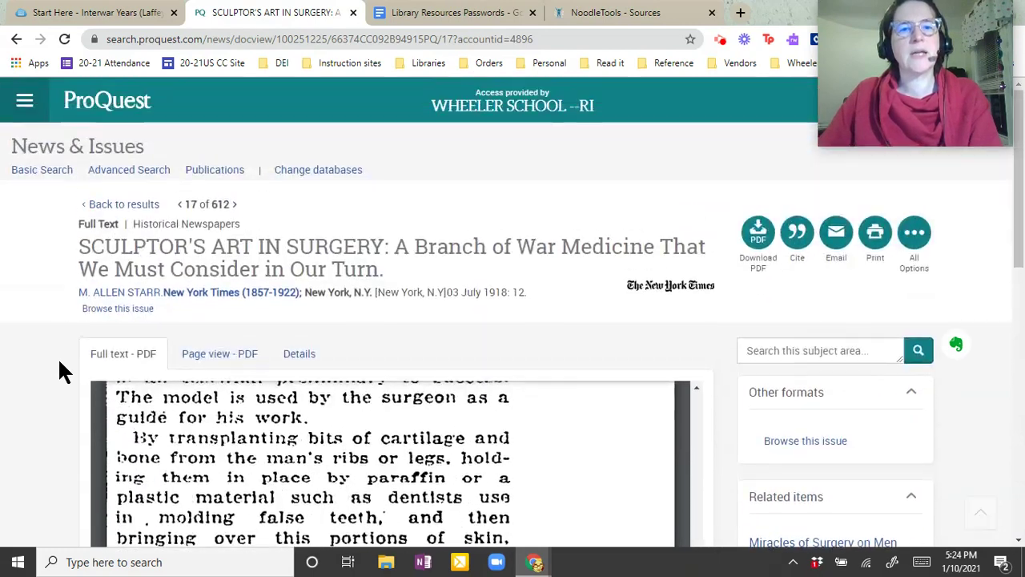
left_click_drag(463, 291, 507, 291)
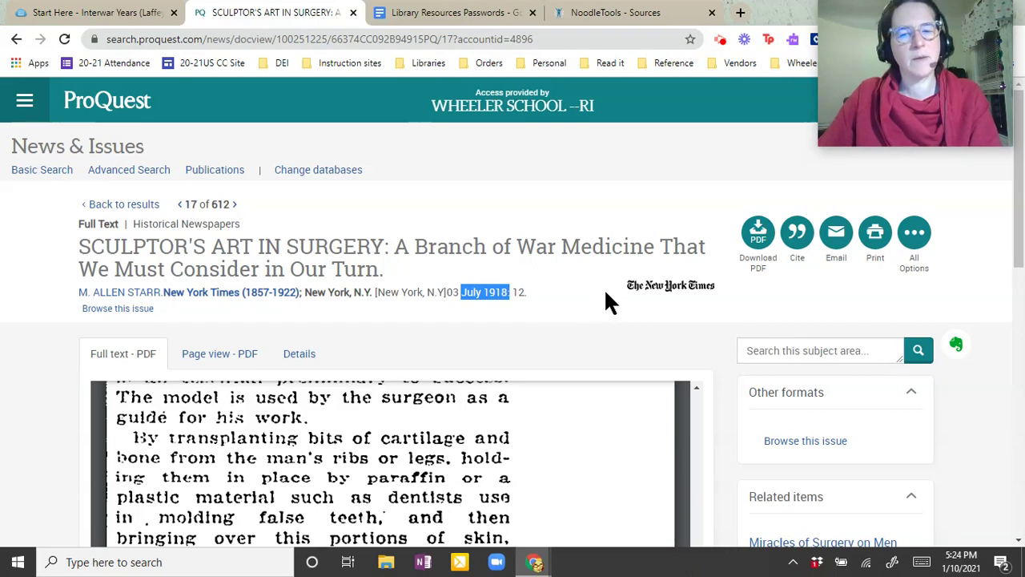
scroll(605, 292, "down", 2)
scroll(38, 355, "down", 2)
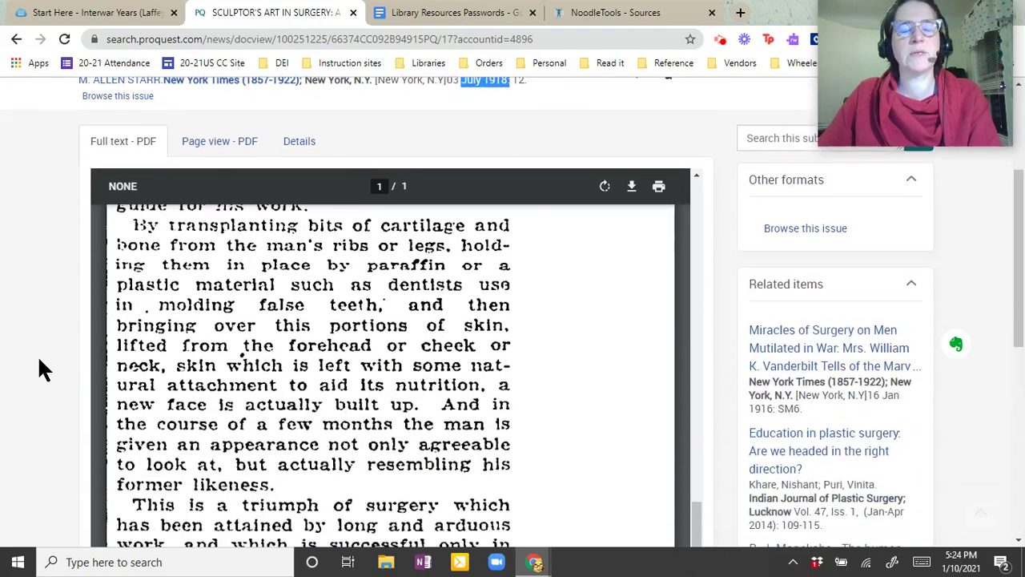
scroll(38, 355, "down", 5)
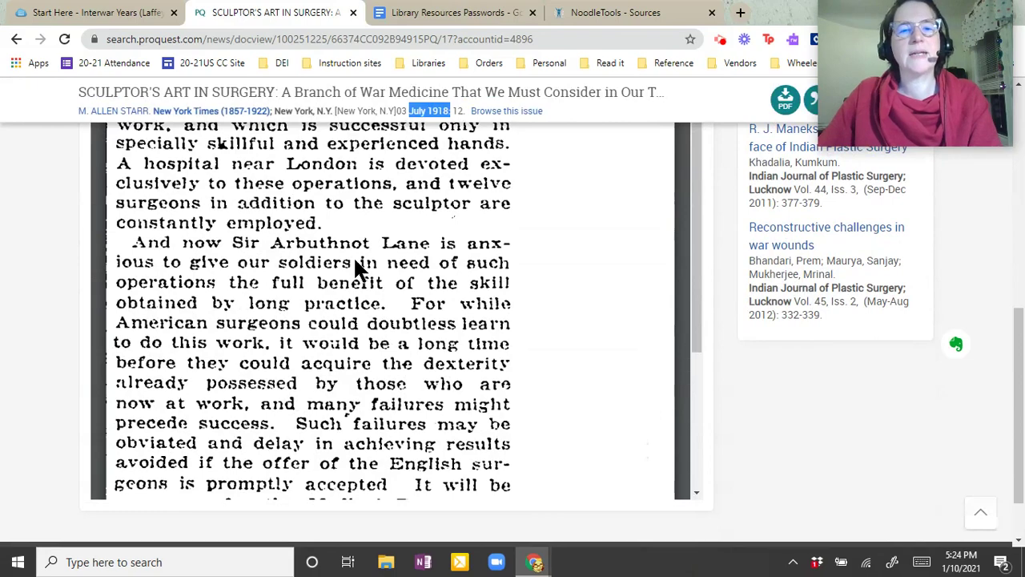
scroll(354, 255, "down", 1)
scroll(353, 255, "down", 3)
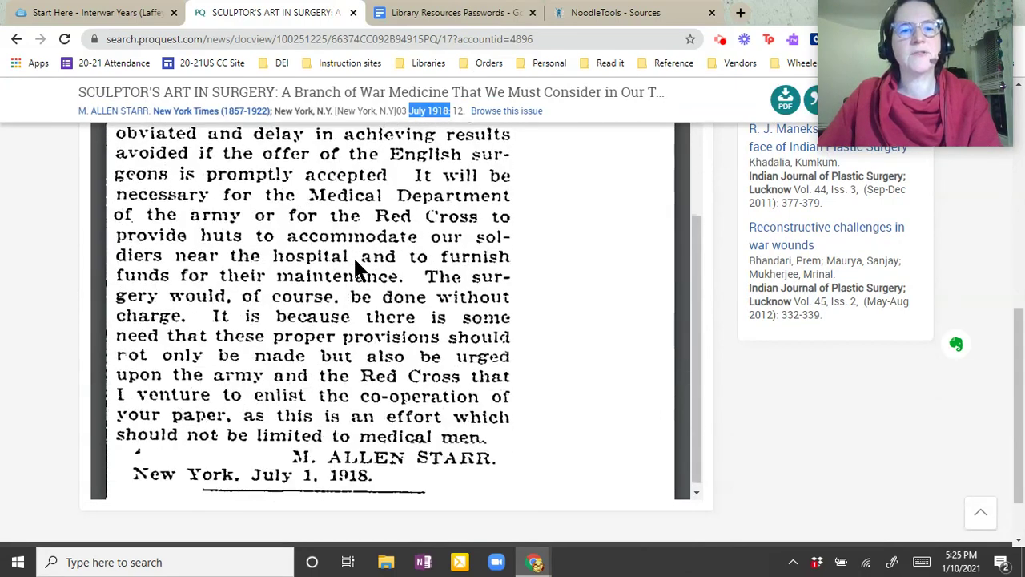
scroll(354, 256, "down", 1)
scroll(355, 261, "up", 7)
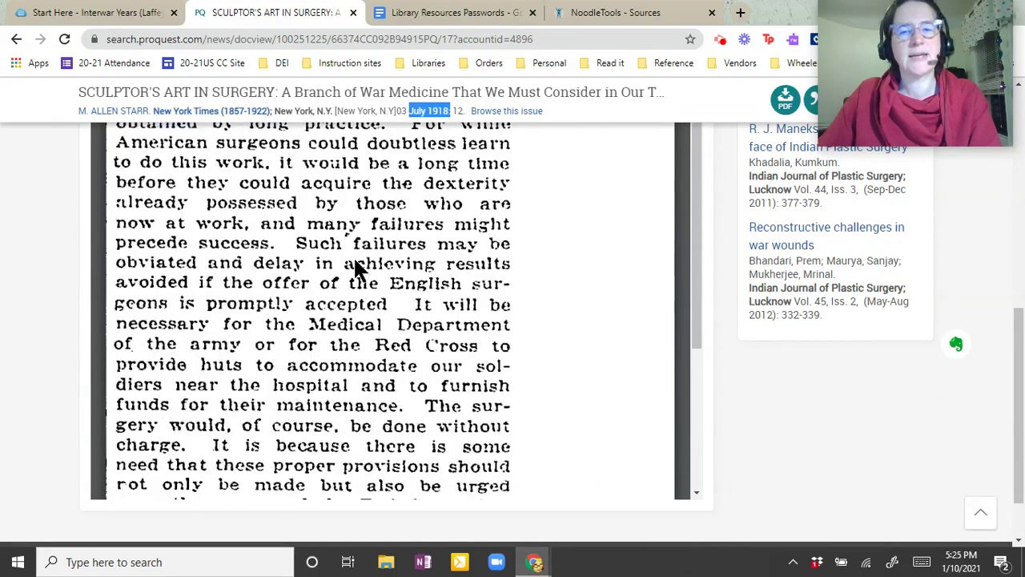
scroll(358, 264, "up", 10)
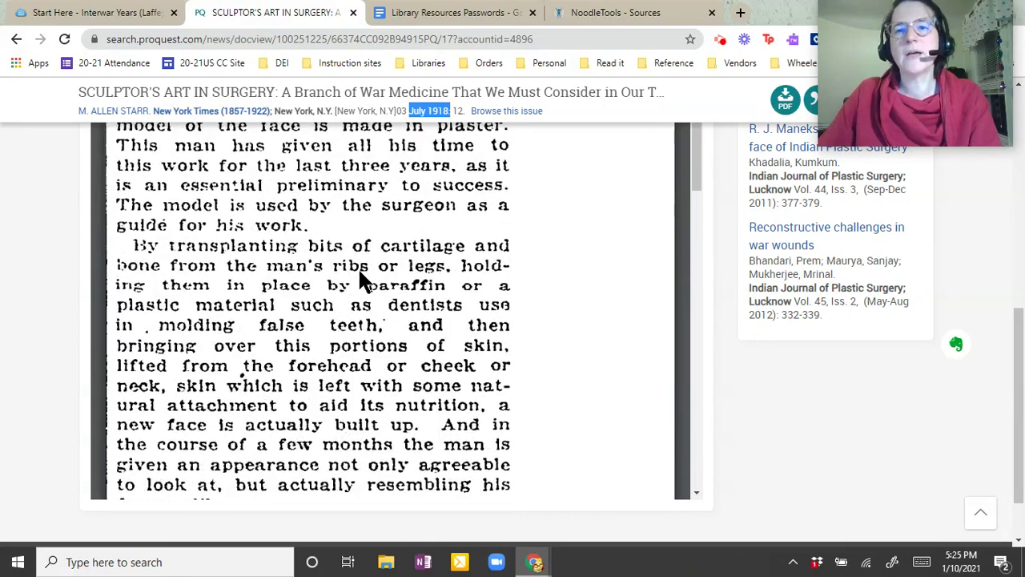
scroll(358, 271, "up", 2)
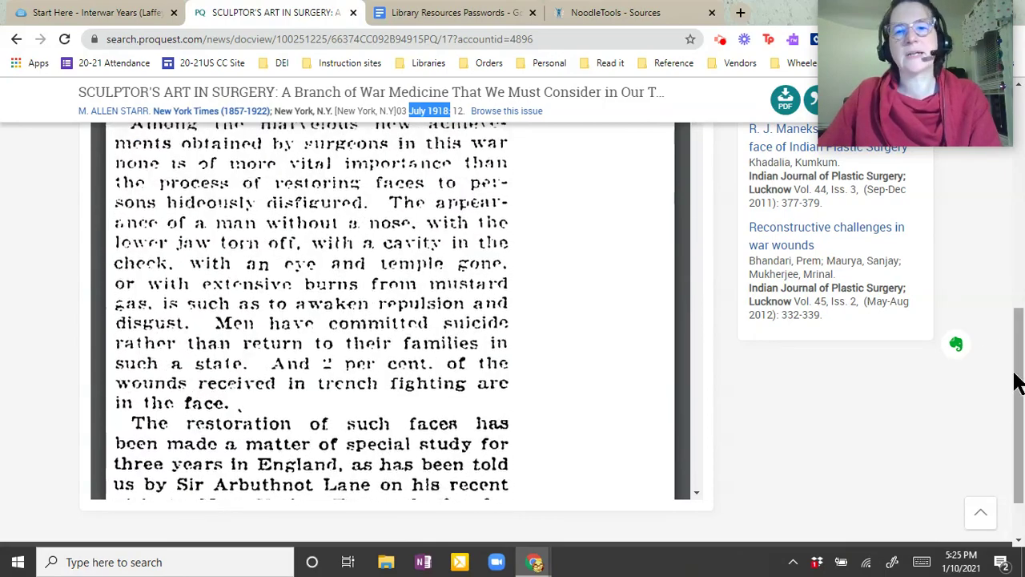
scroll(777, 423, "up", 1)
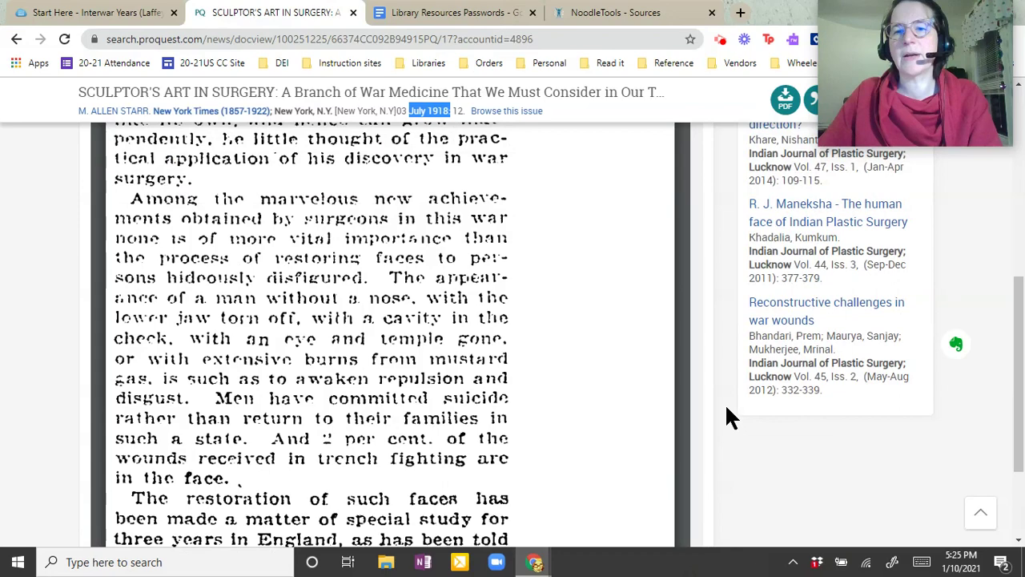
scroll(728, 409, "up", 5)
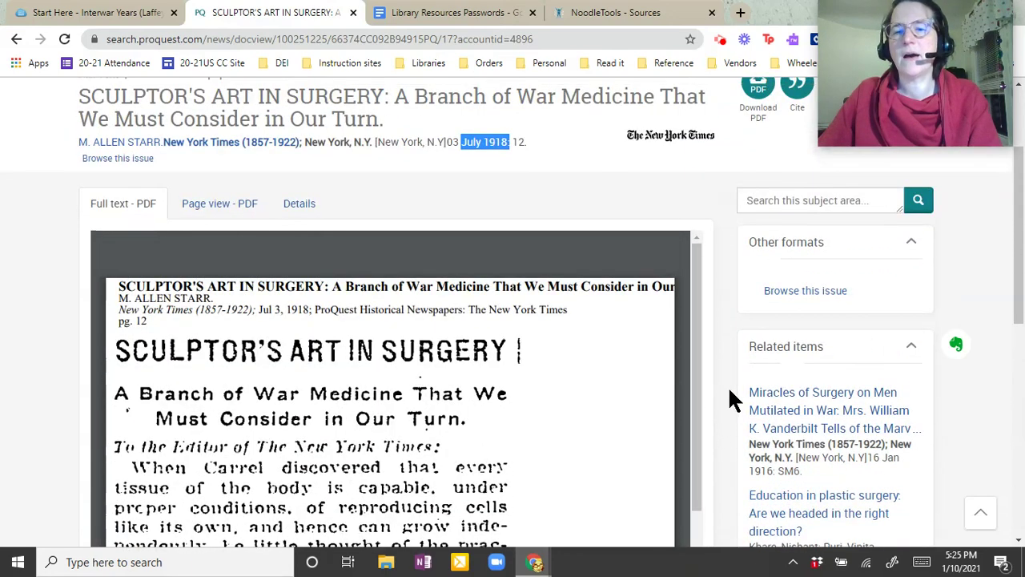
scroll(729, 386, "down", 2)
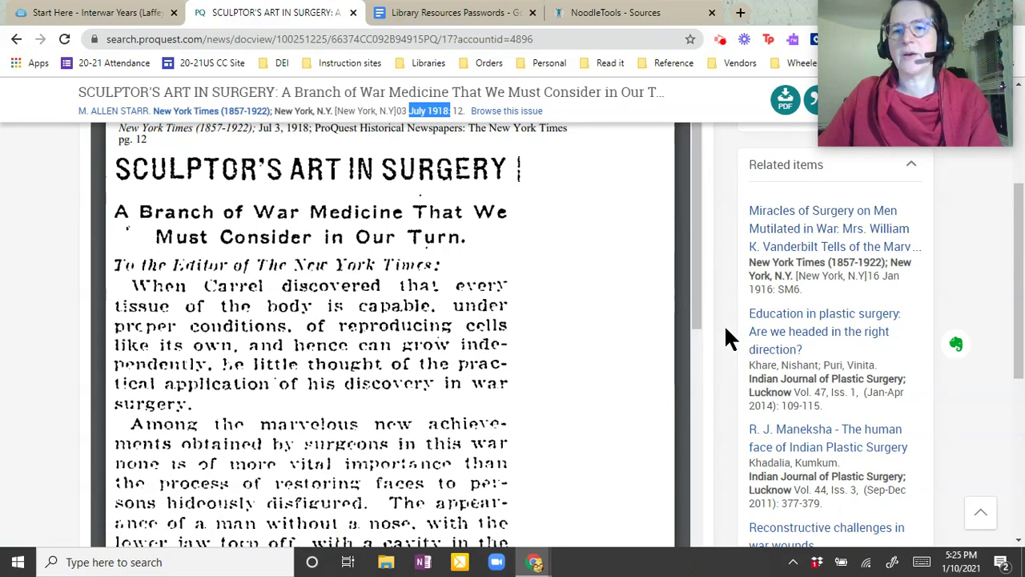
scroll(724, 324, "down", 3)
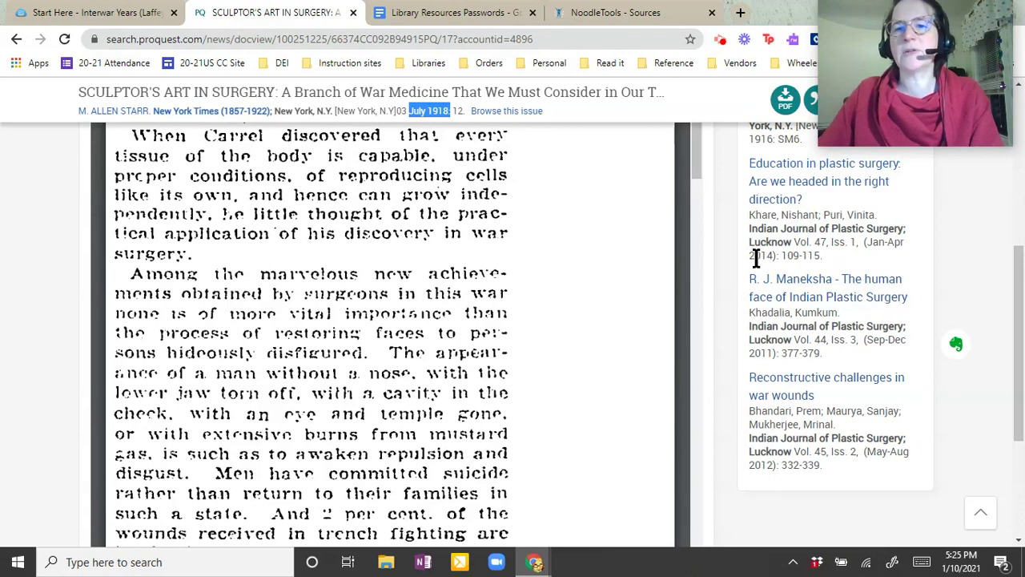
scroll(728, 264, "up", 1)
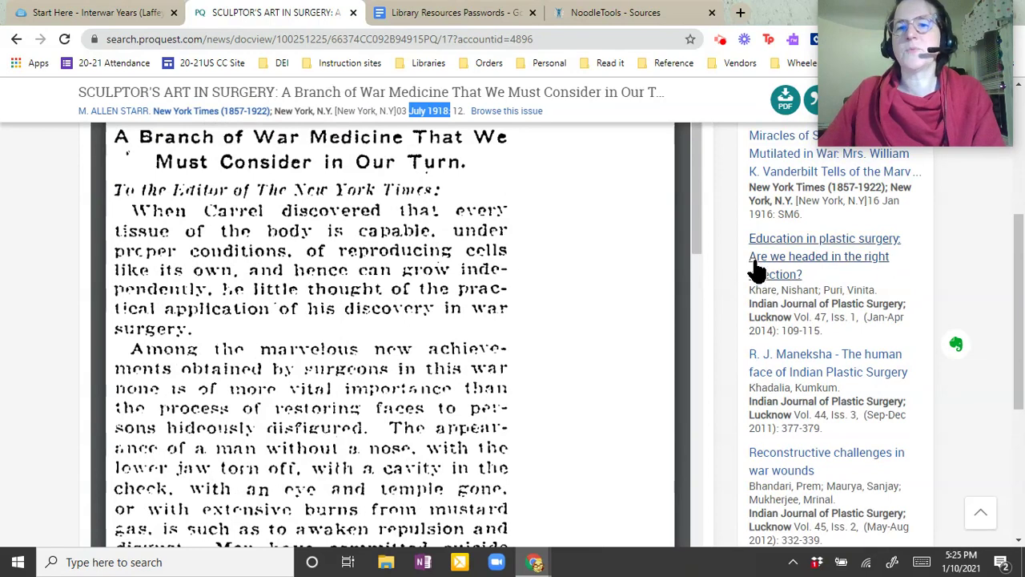
scroll(807, 479, "down", 1)
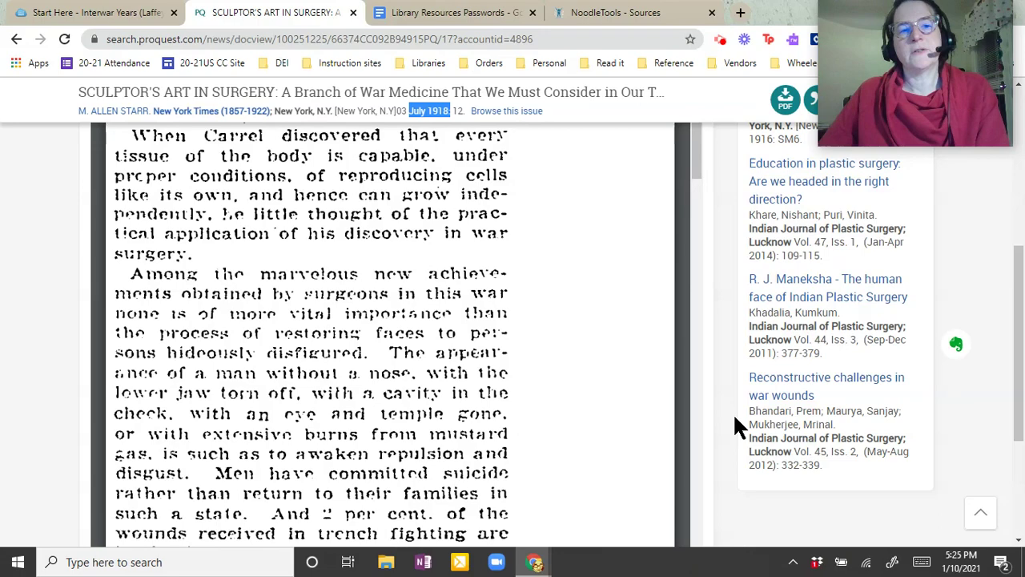
scroll(733, 413, "up", 5)
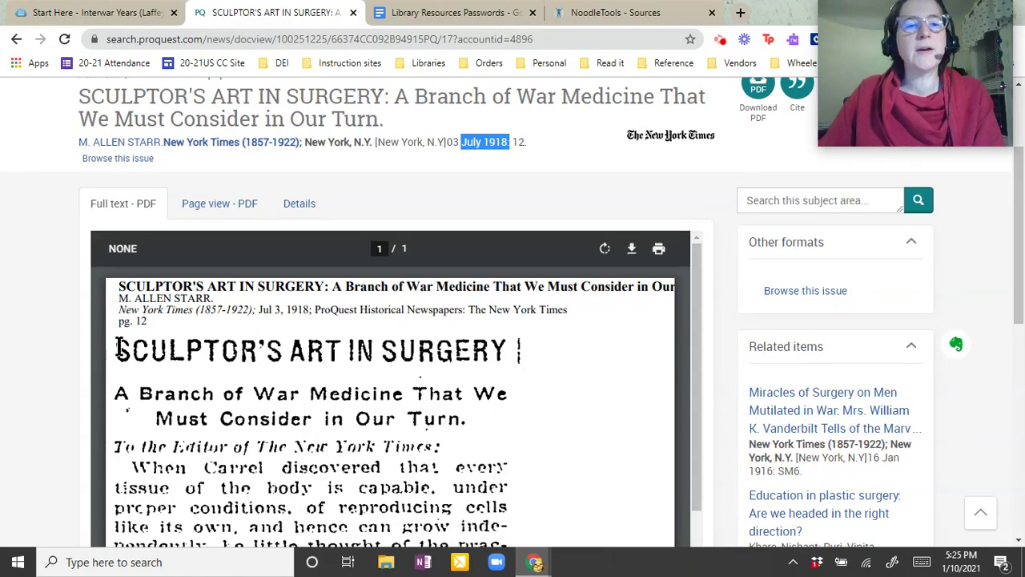
scroll(376, 409, "down", 1)
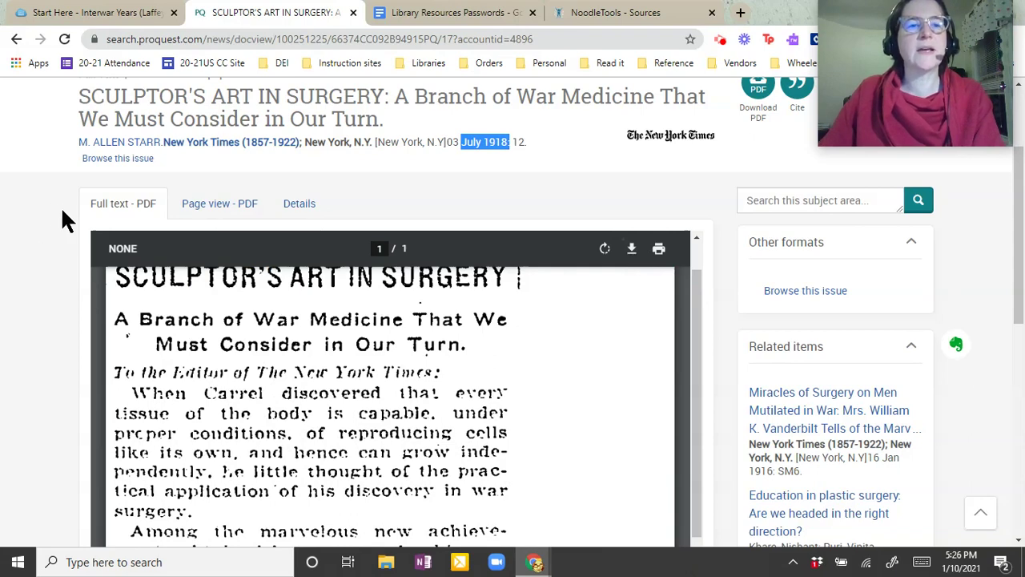
Step: Show the PDF page view and scroll through page 12 of the July 3, 1918 New York Times
left_click(190, 205)
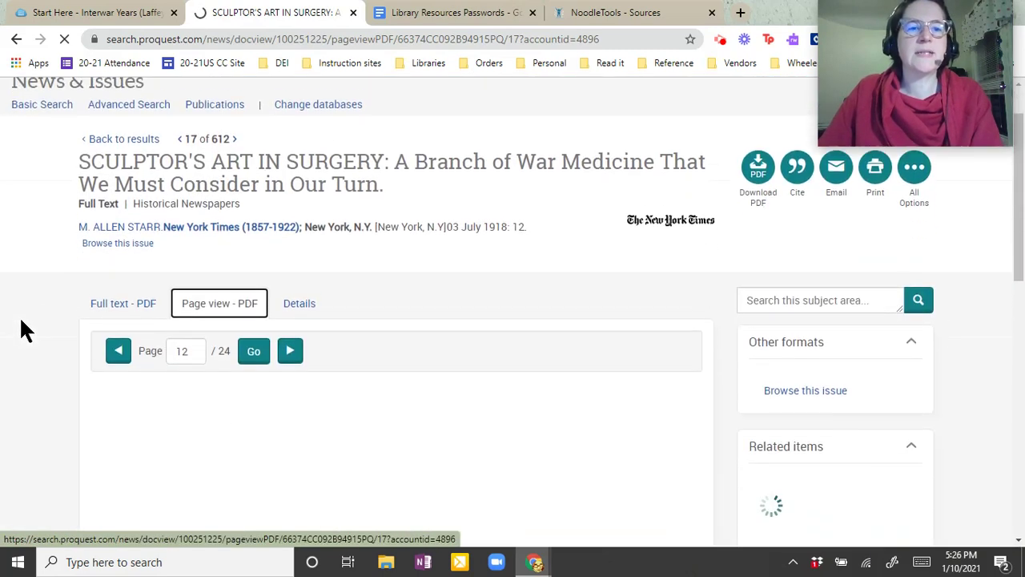
scroll(20, 316, "down", 5)
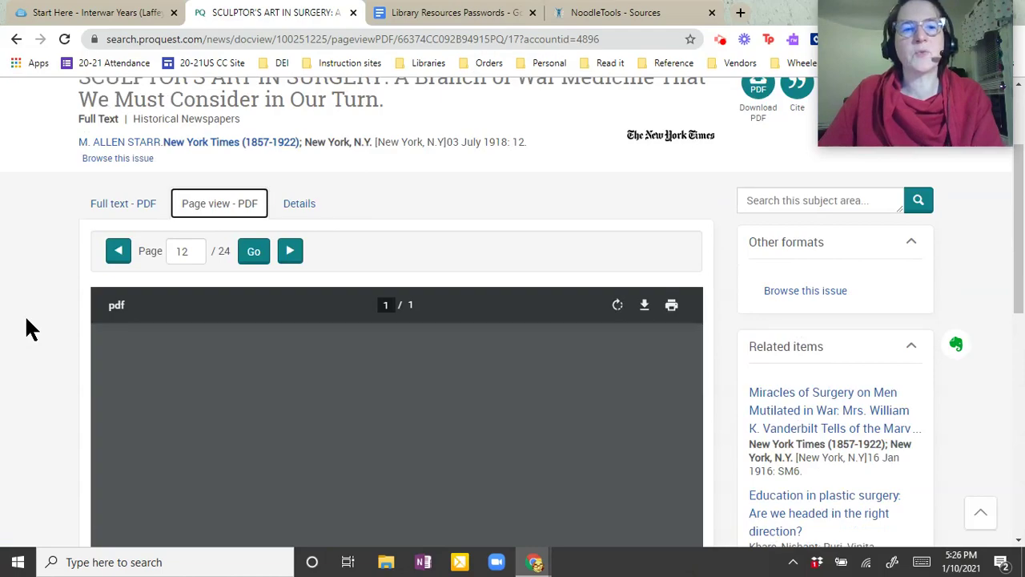
scroll(26, 321, "down", 3)
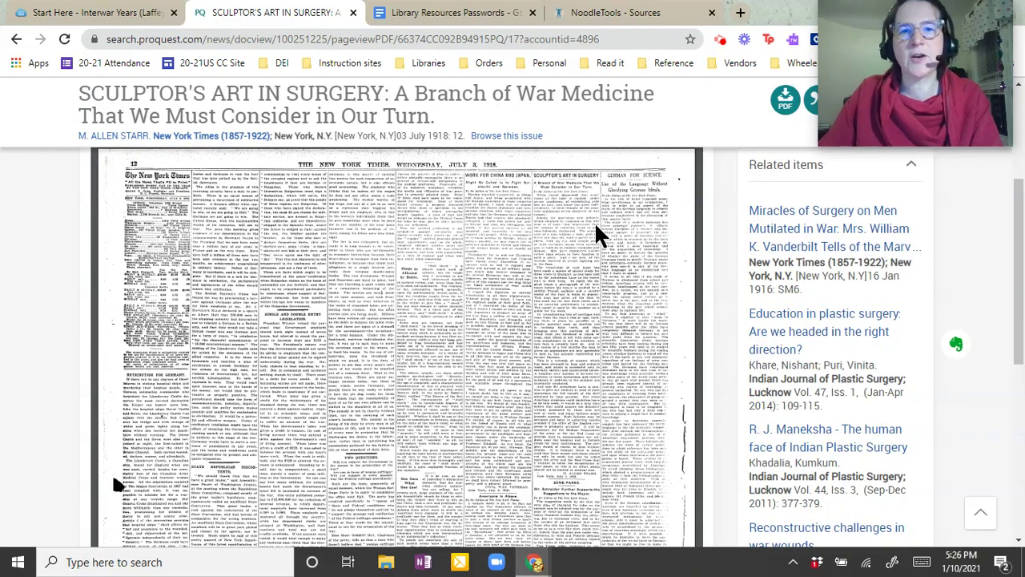
scroll(630, 302, "down", 4)
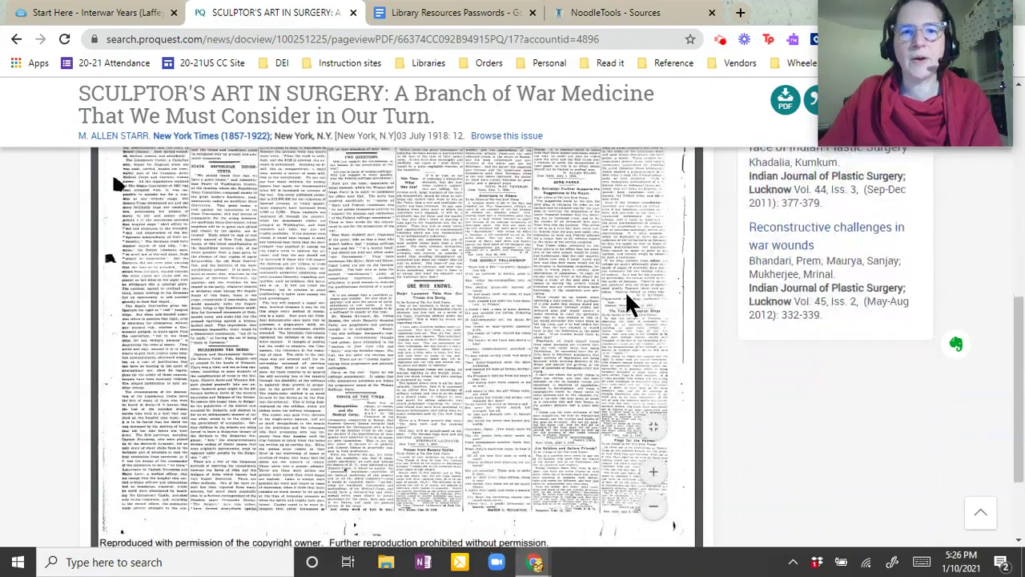
scroll(630, 302, "down", 1)
scroll(630, 302, "up", 3)
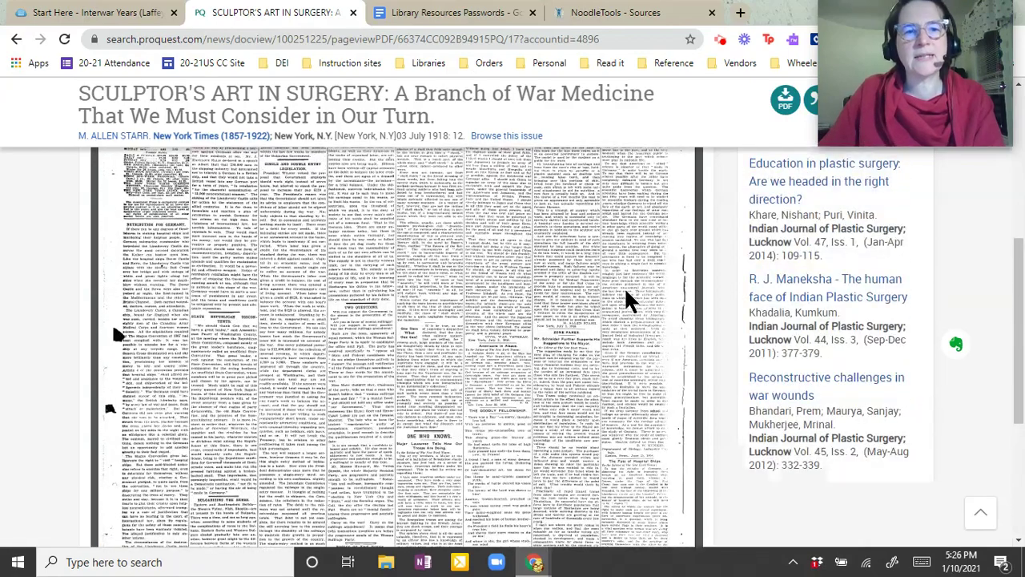
scroll(628, 300, "up", 1)
scroll(623, 286, "up", 1)
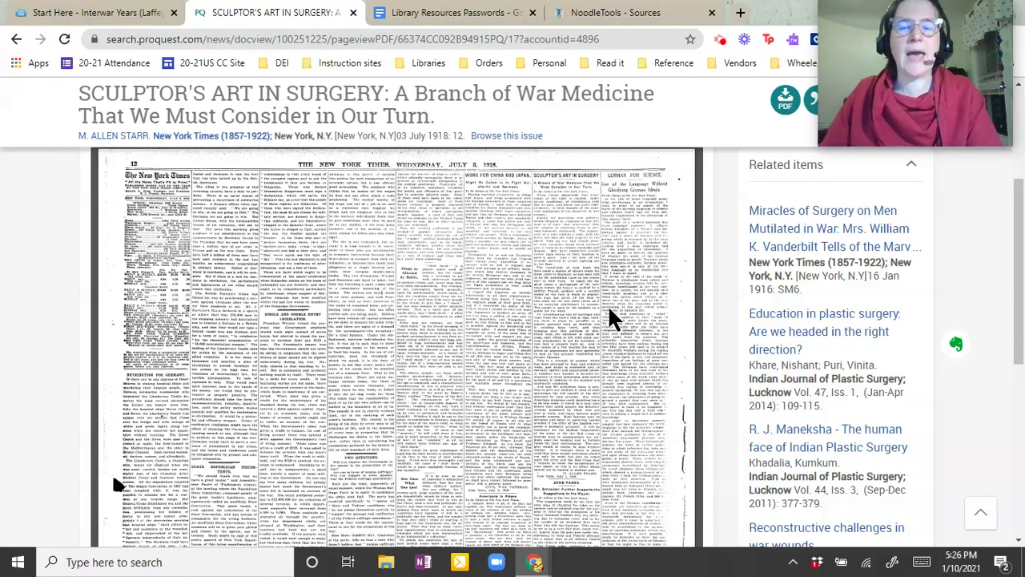
scroll(721, 345, "up", 3)
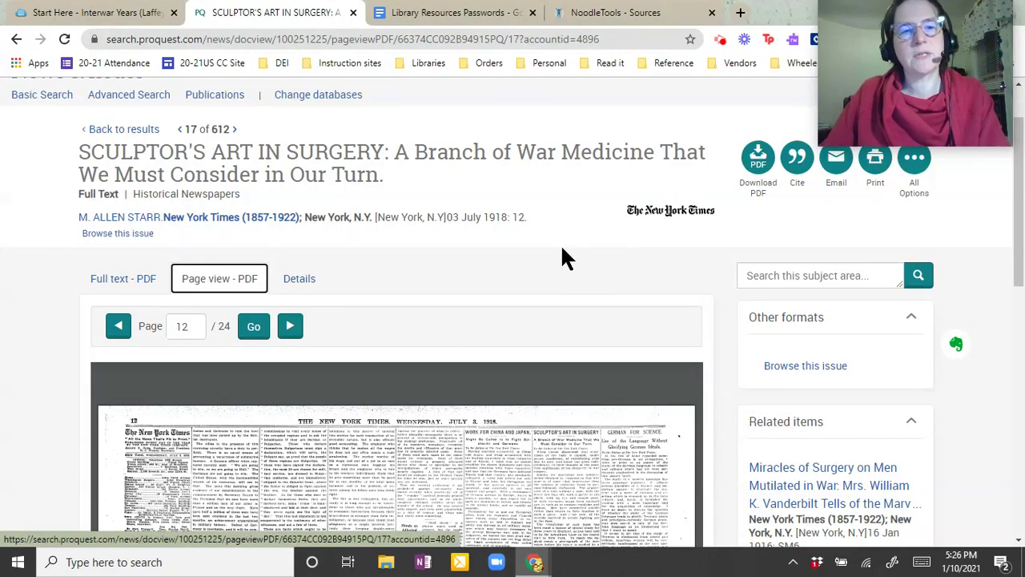
left_click(854, 69)
left_click_drag(854, 72, 851, 453)
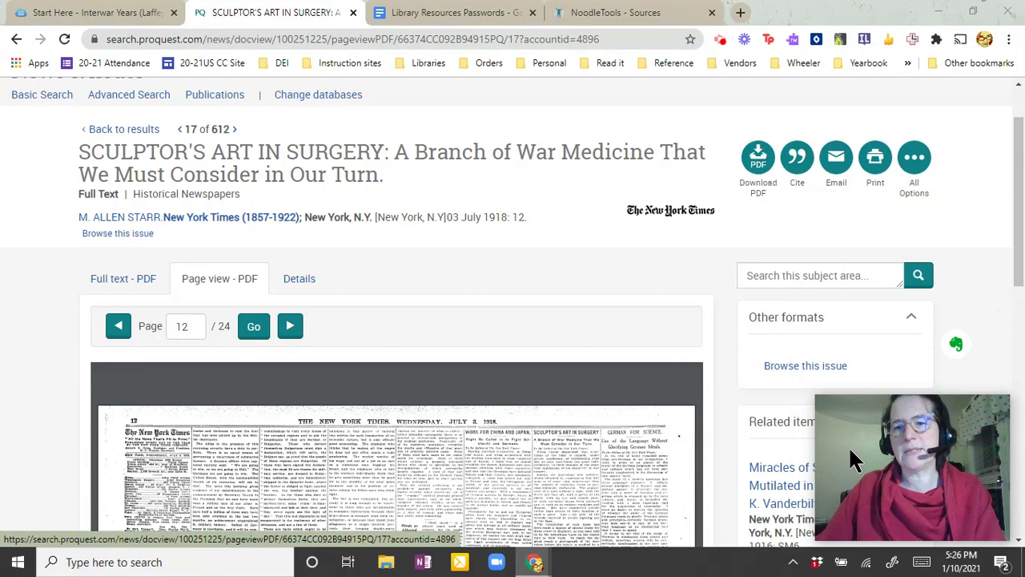
mouse_move(853, 459)
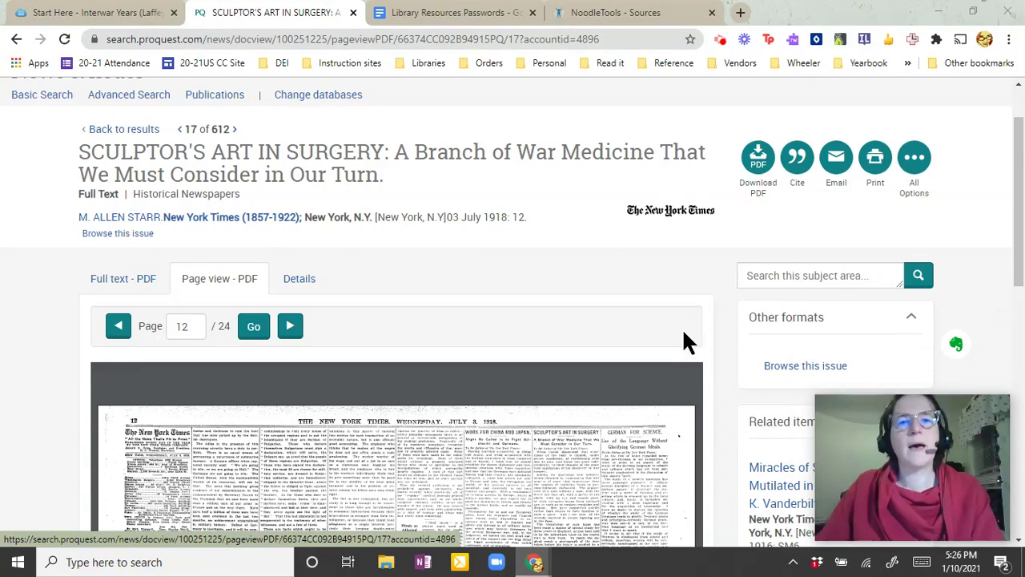
left_click(301, 282)
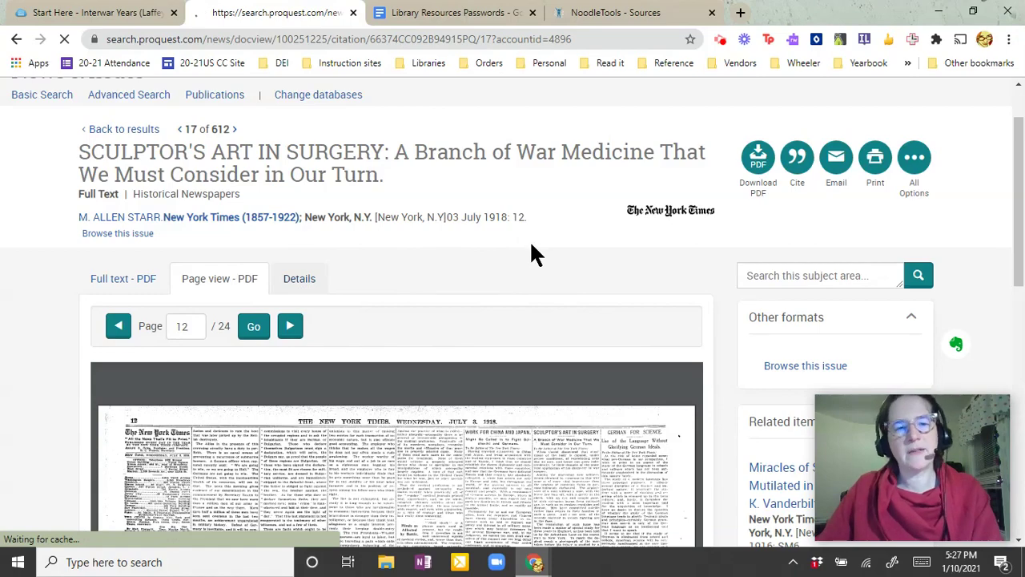
scroll(442, 240, "down", 4)
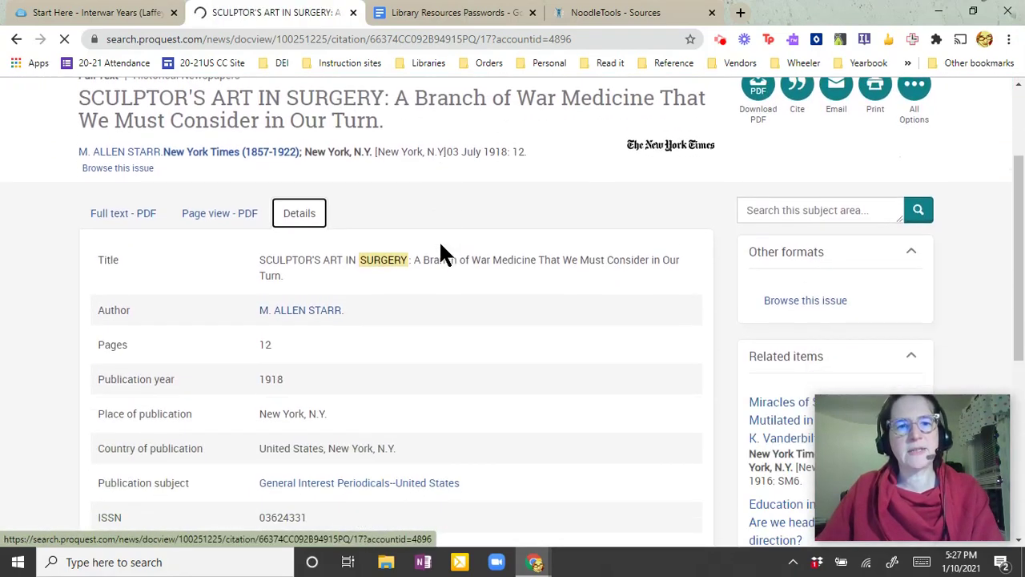
scroll(439, 240, "down", 3)
scroll(440, 241, "up", 5)
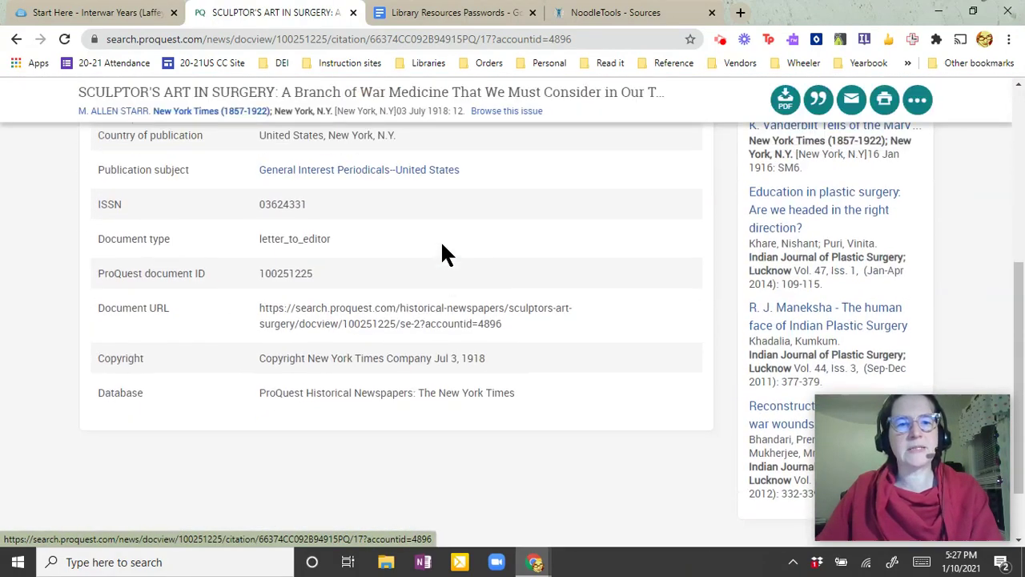
scroll(442, 244, "up", 1)
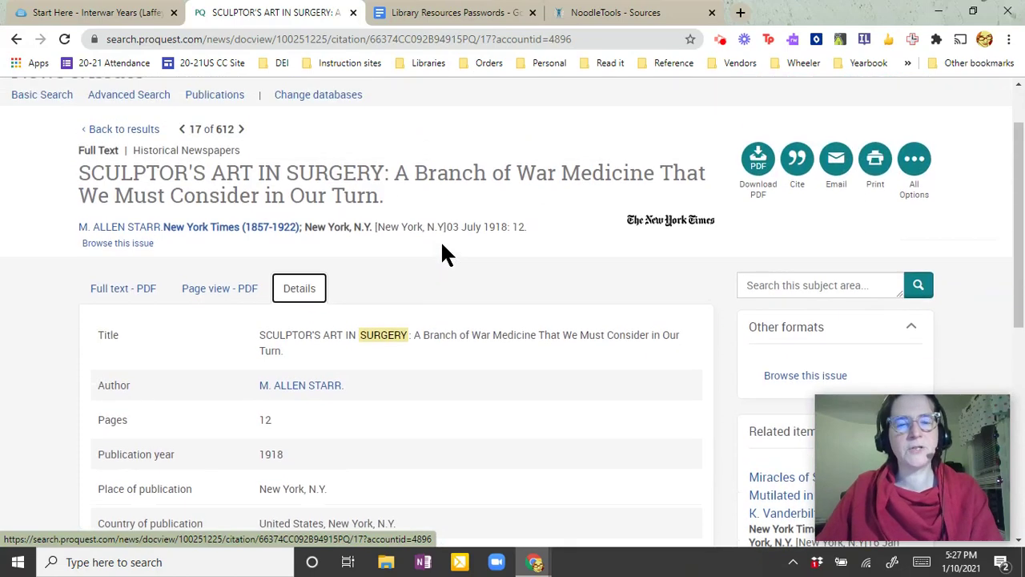
scroll(442, 244, "down", 5)
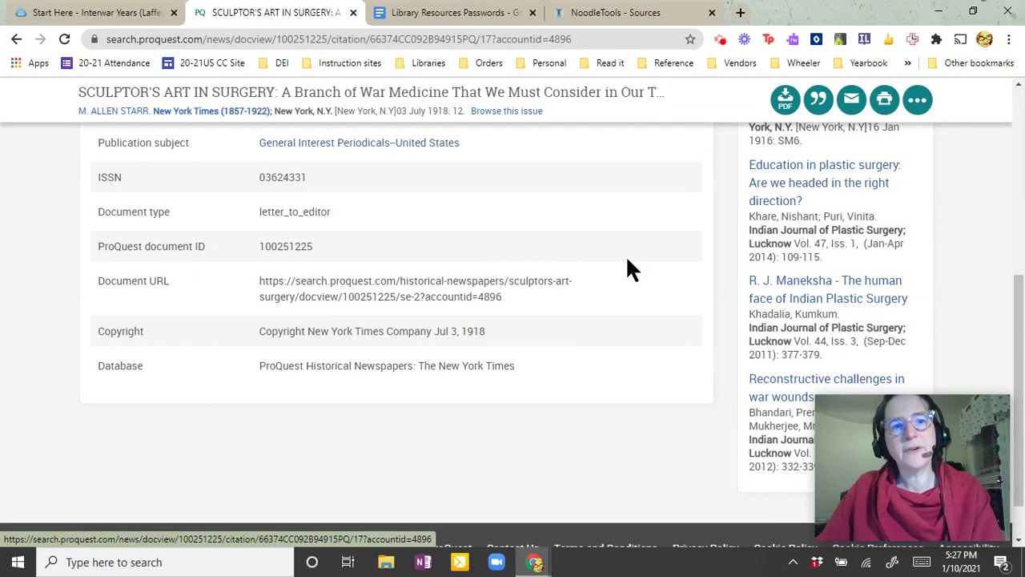
scroll(627, 260, "up", 1)
scroll(627, 270, "up", 3)
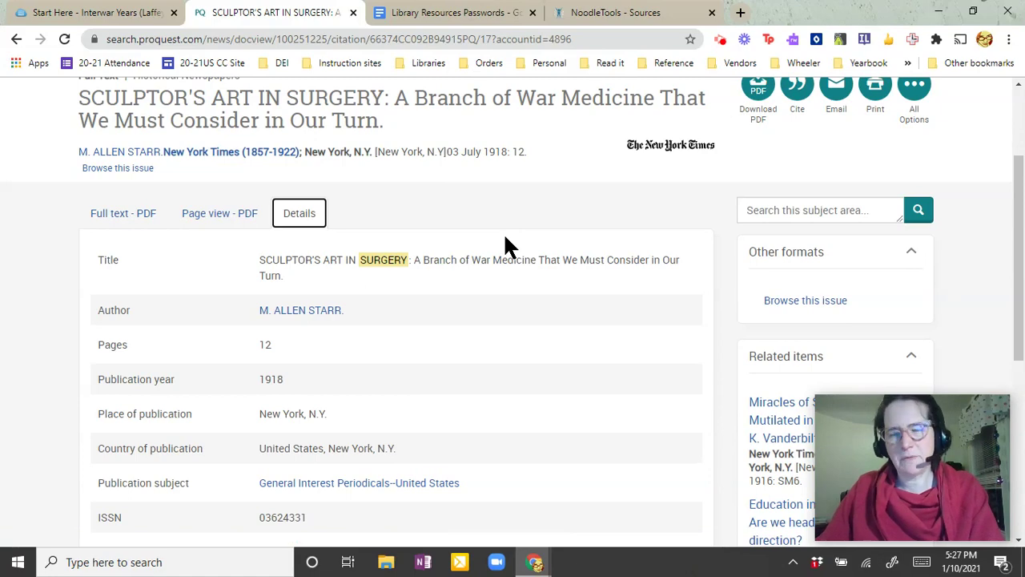
scroll(575, 231, "up", 1)
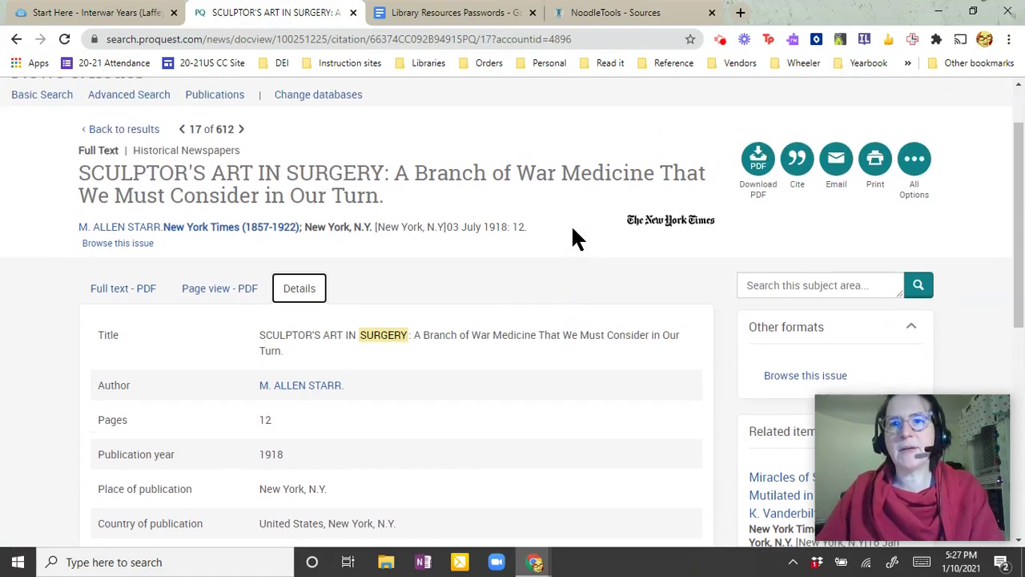
Step: Generate a Chicago 17th Edition (Notes & Bibliography) citation for the article
left_click(793, 170)
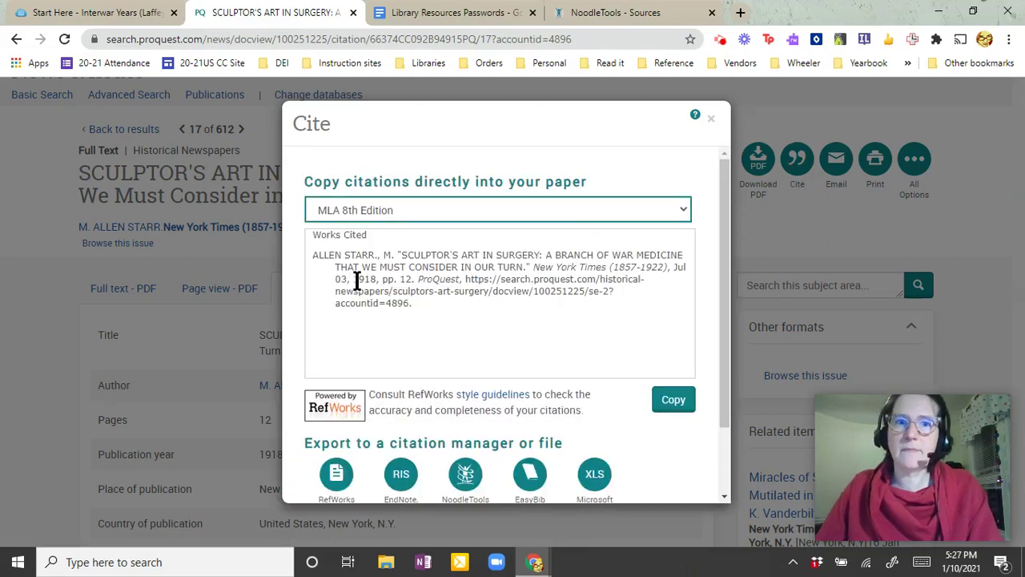
left_click(422, 209)
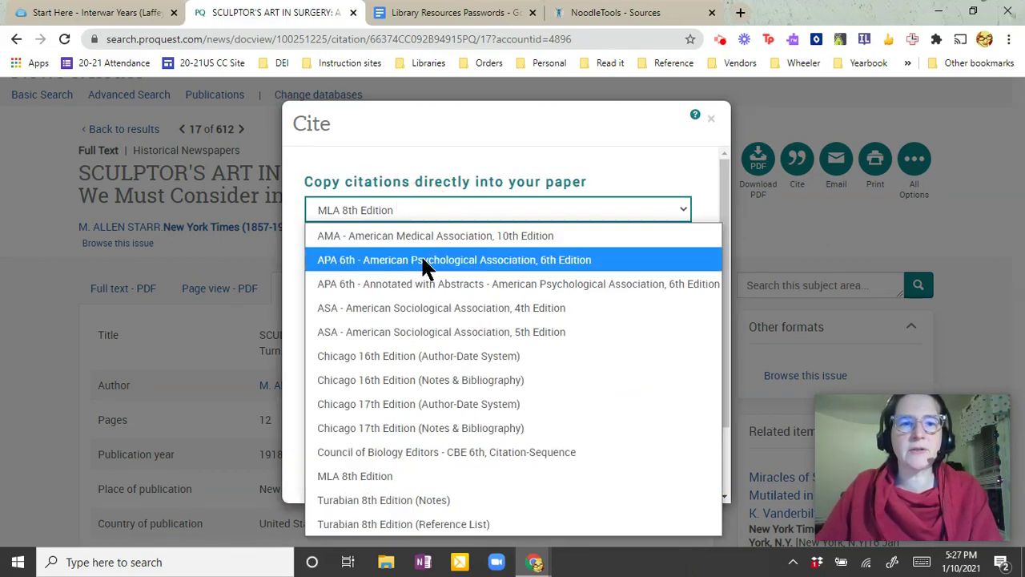
left_click(480, 427)
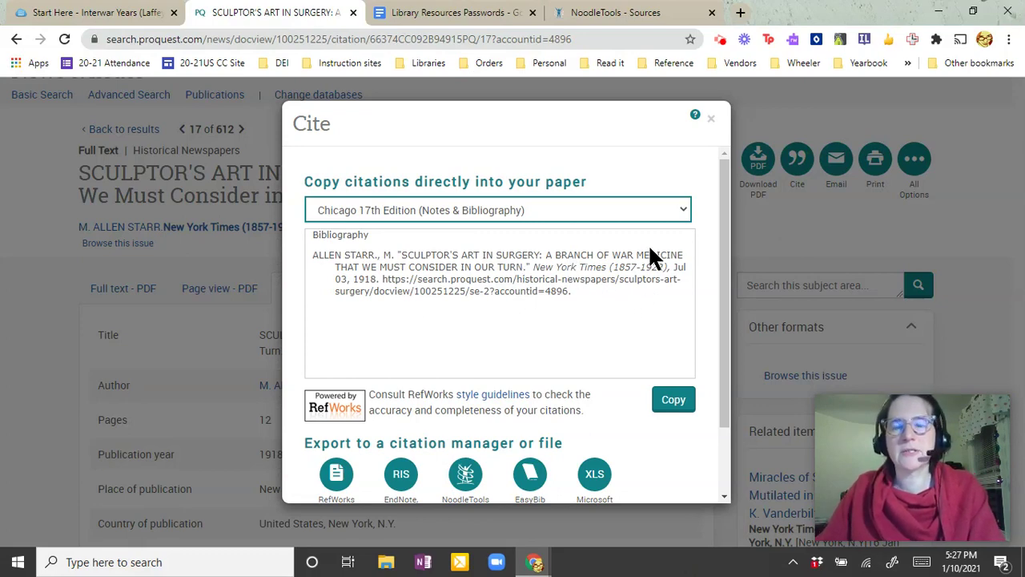
Step: Export the citation, abstract and indexing to NoodleTools
scroll(522, 360, "down", 1)
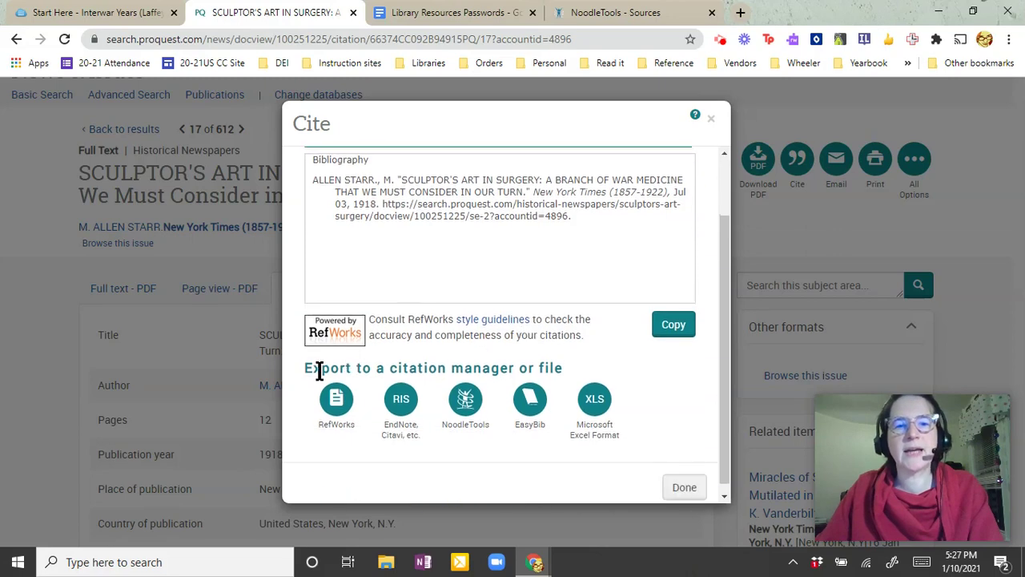
left_click(467, 404)
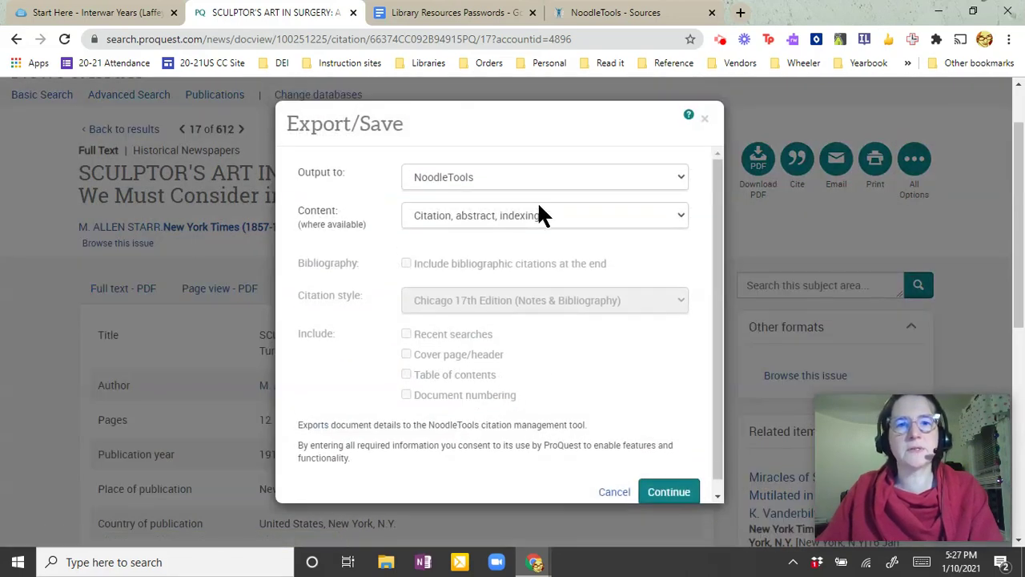
left_click(544, 210)
left_click(575, 242)
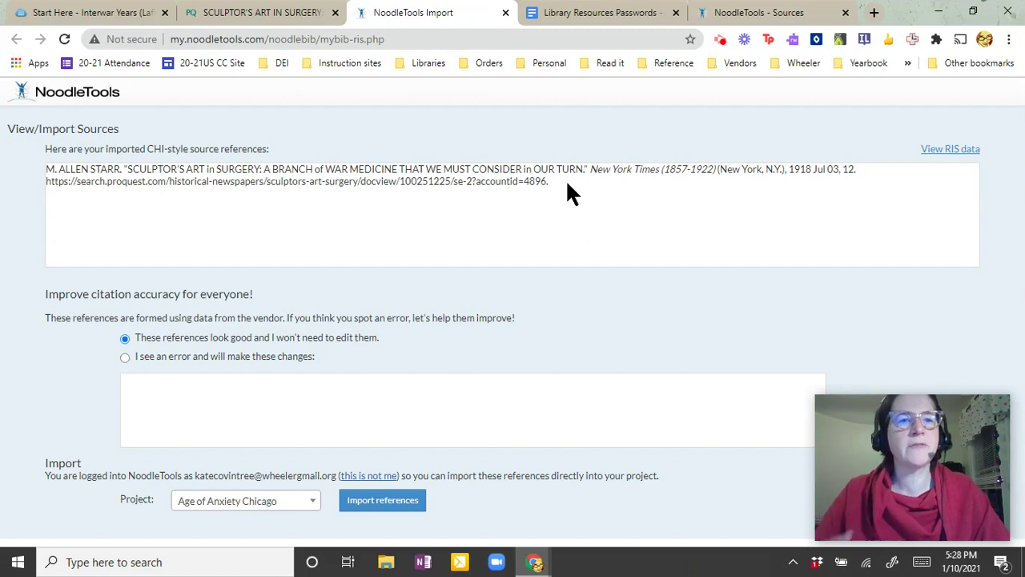
Step: Highlight the imported reference's title, author and N.Y. place to check them
left_click_drag(126, 169, 588, 165)
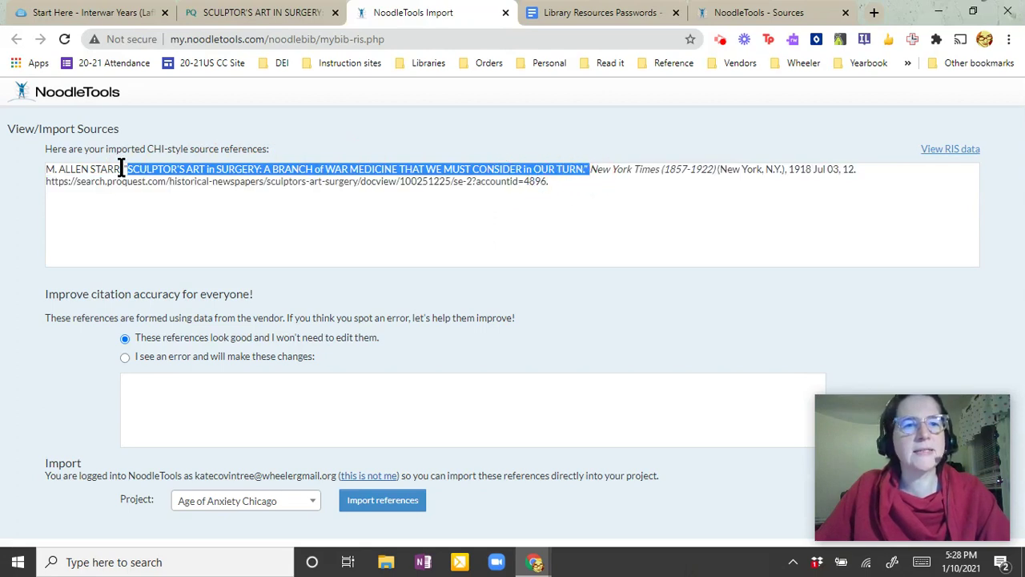
left_click_drag(122, 168, 46, 170)
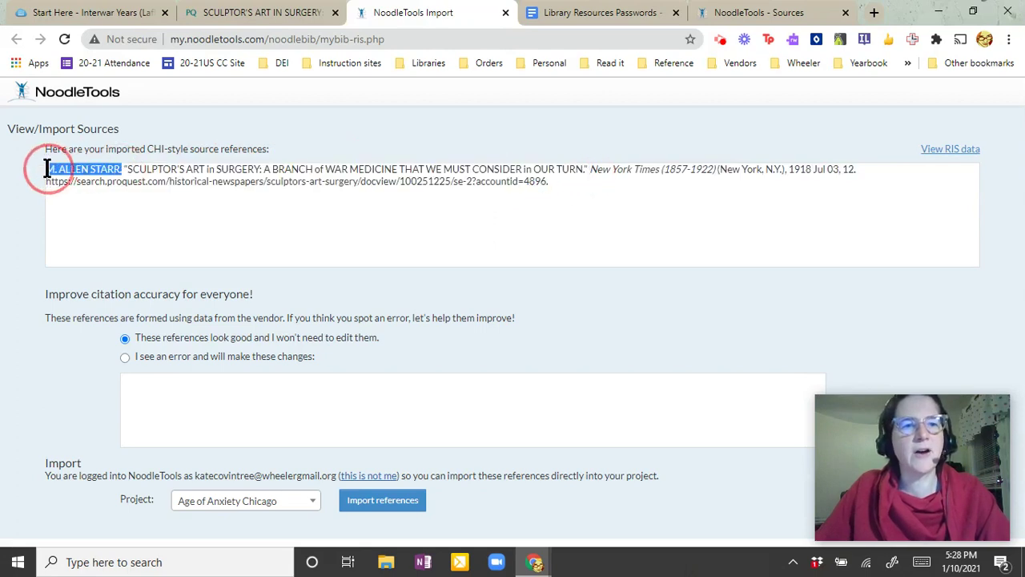
left_click(164, 170)
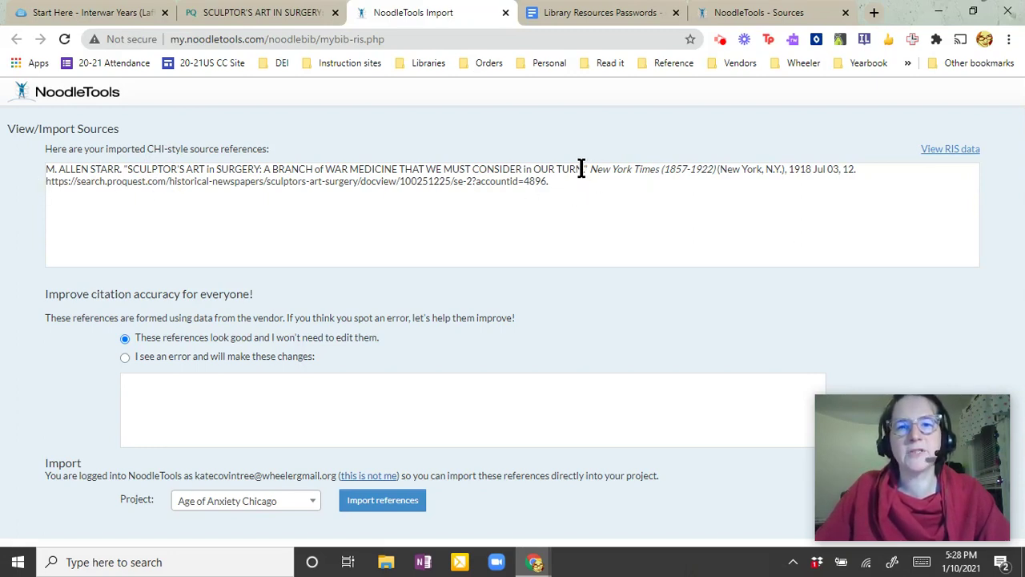
left_click_drag(582, 169, 131, 170)
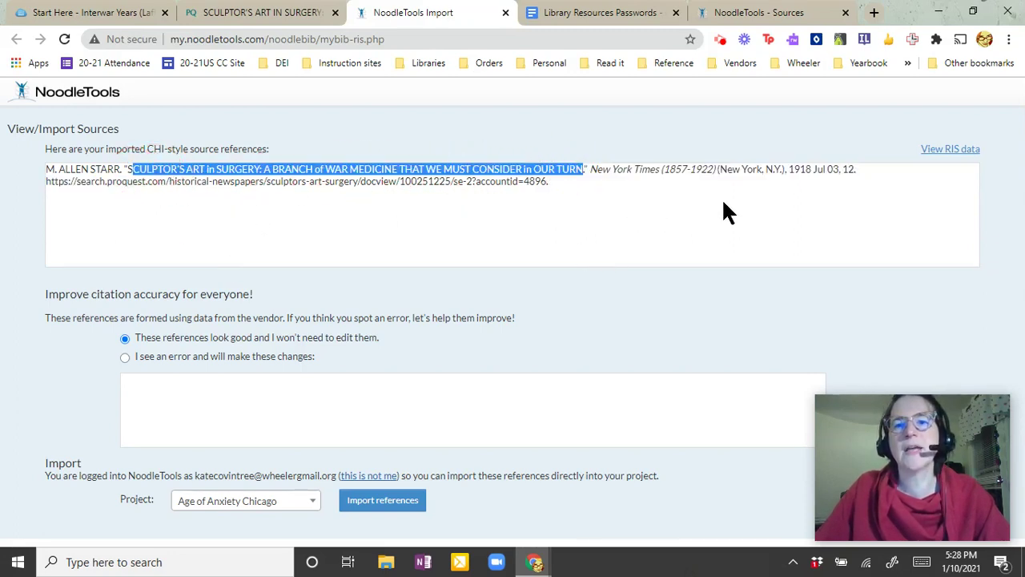
mouse_move(762, 168)
left_mouse_down()
mouse_move(783, 168)
mouse_move(759, 166)
left_mouse_up()
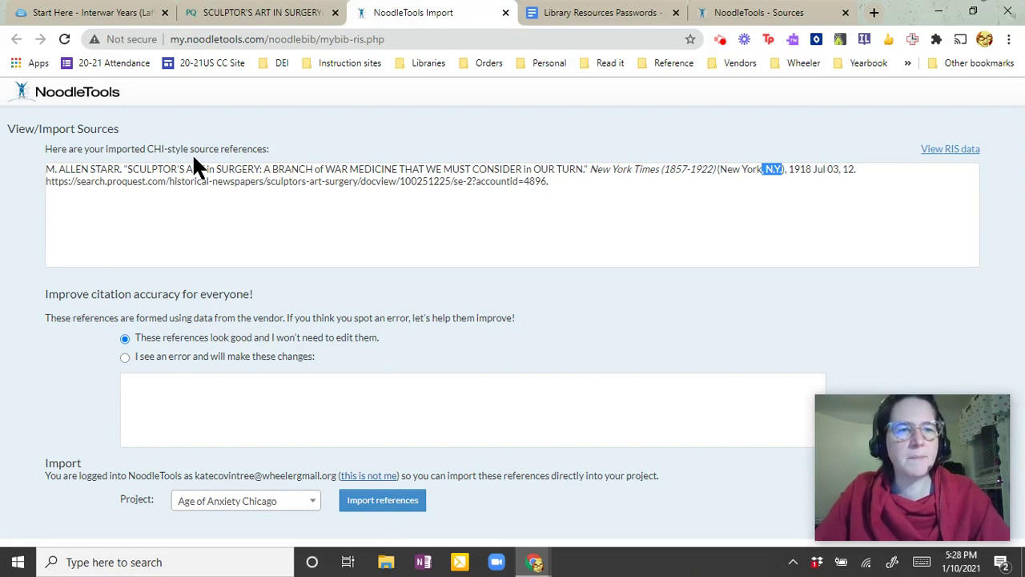
Step: Import the reference into the Age of Anxiety Chicago project and reload the Sources list
left_click(381, 505)
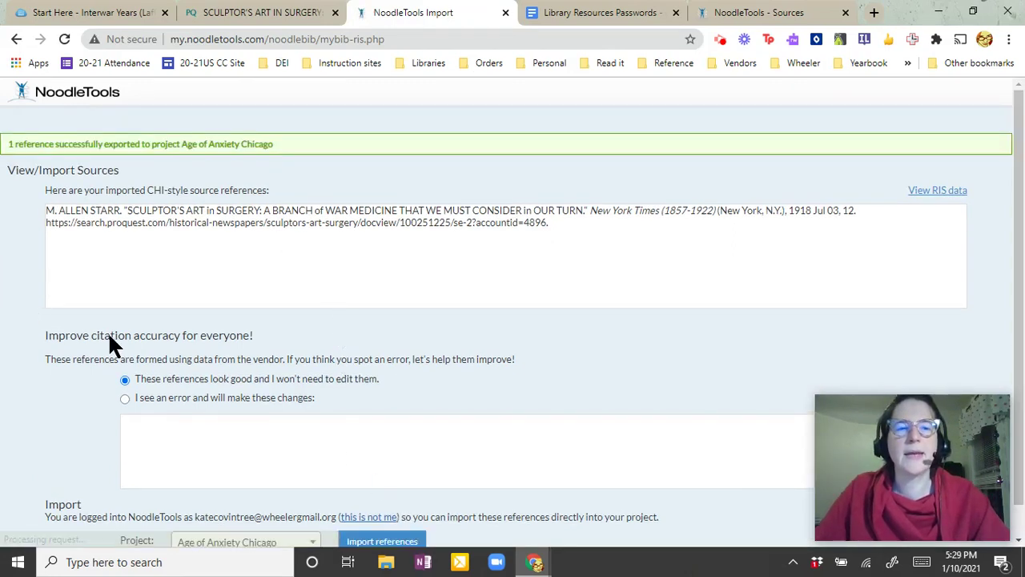
left_click(766, 13)
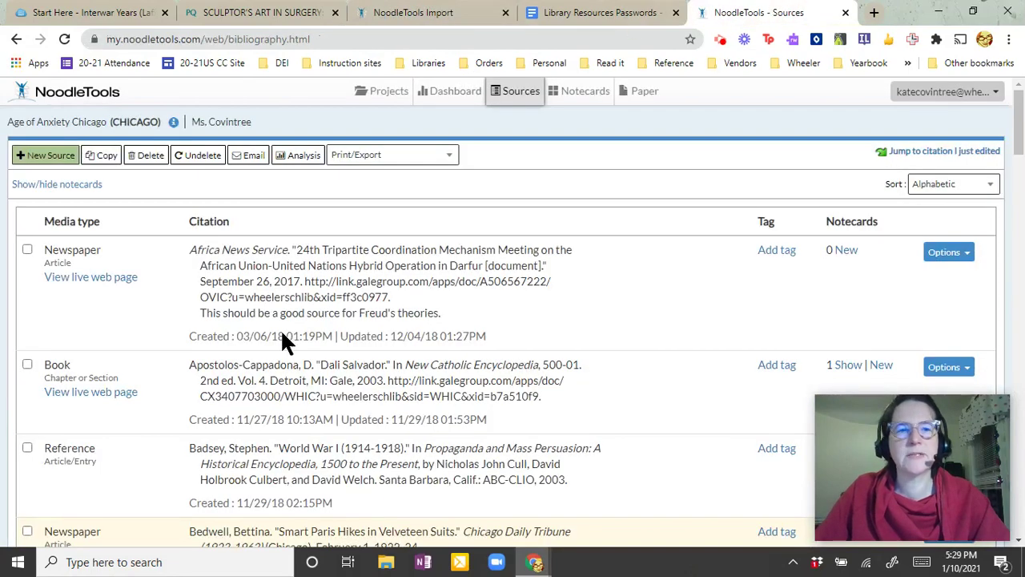
left_click(64, 39)
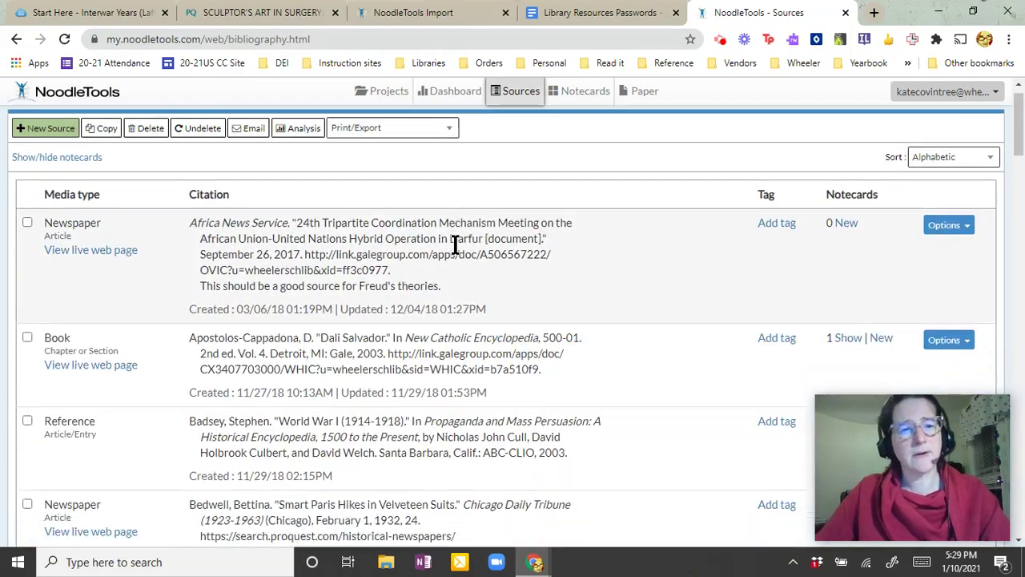
Step: Locate the new 'Sculptor's Art in Surgery' entry in the Sources list and open its Options
scroll(454, 244, "down", 10)
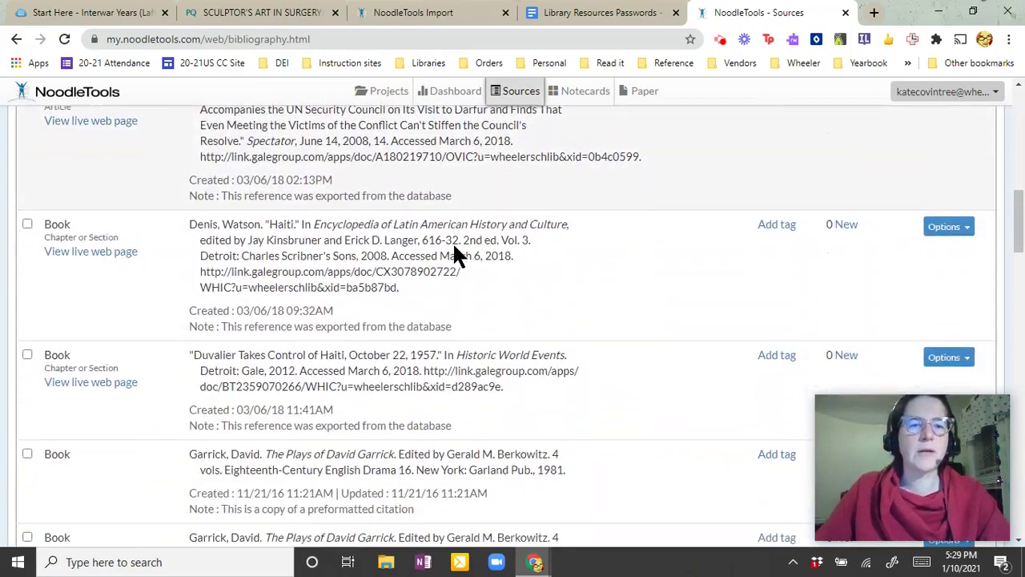
scroll(452, 244, "down", 7)
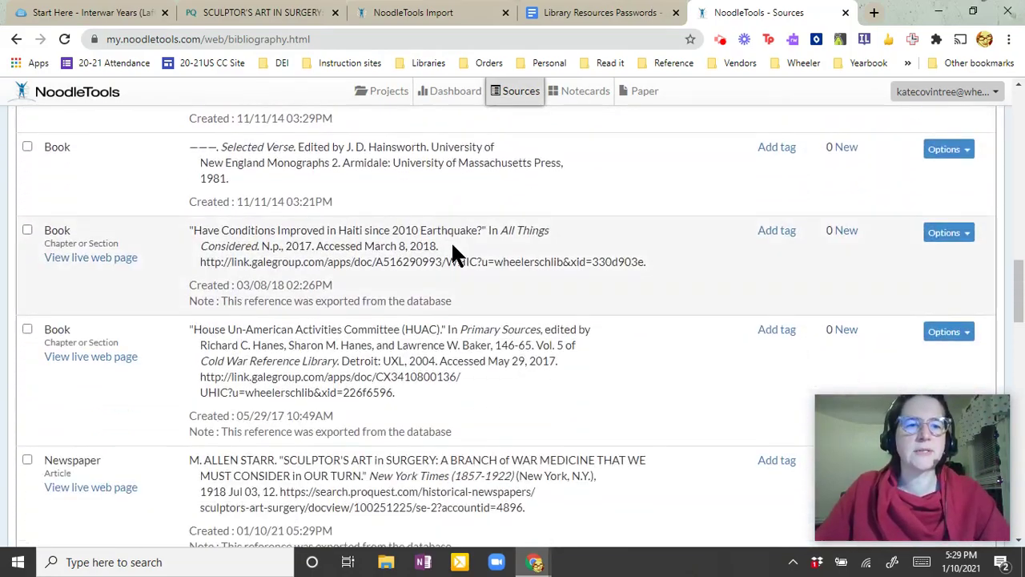
scroll(452, 249, "down", 13)
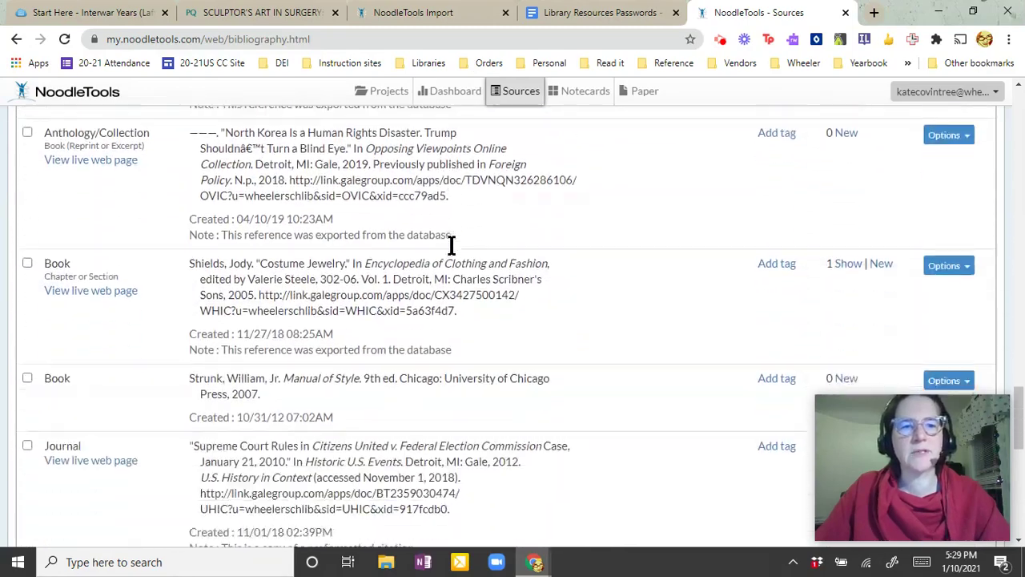
scroll(452, 244, "down", 8)
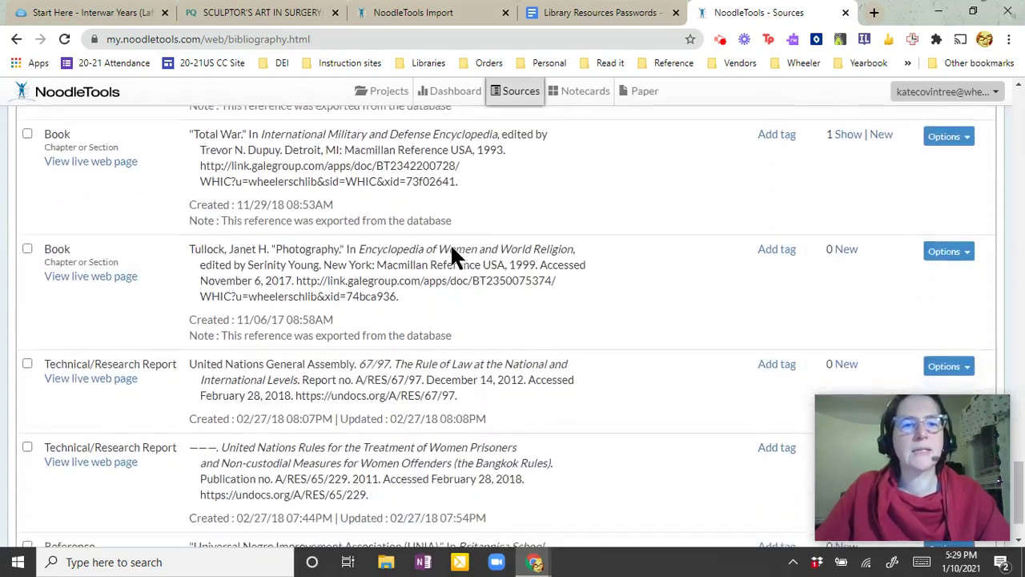
scroll(452, 252, "up", 6)
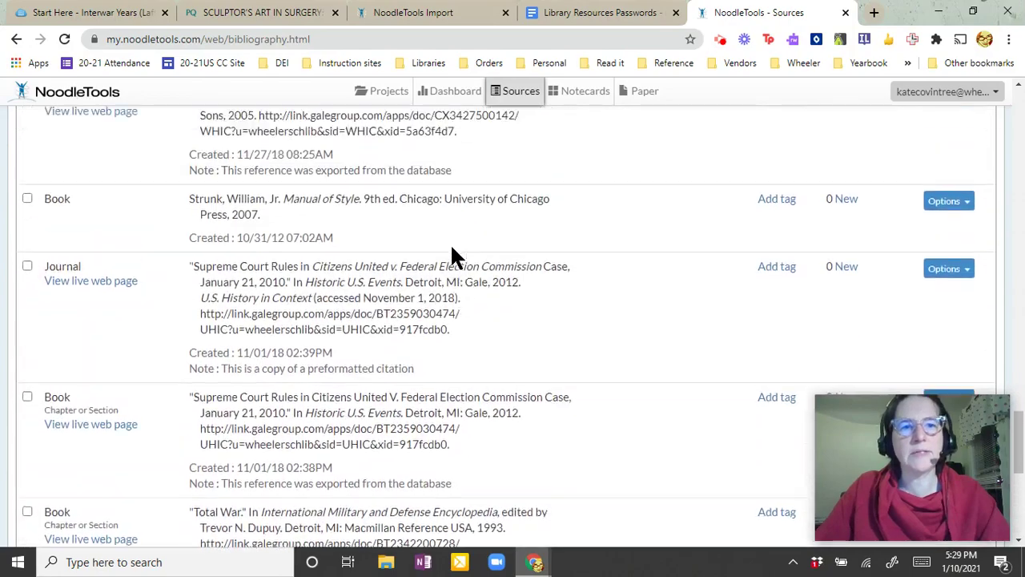
scroll(451, 243, "up", 8)
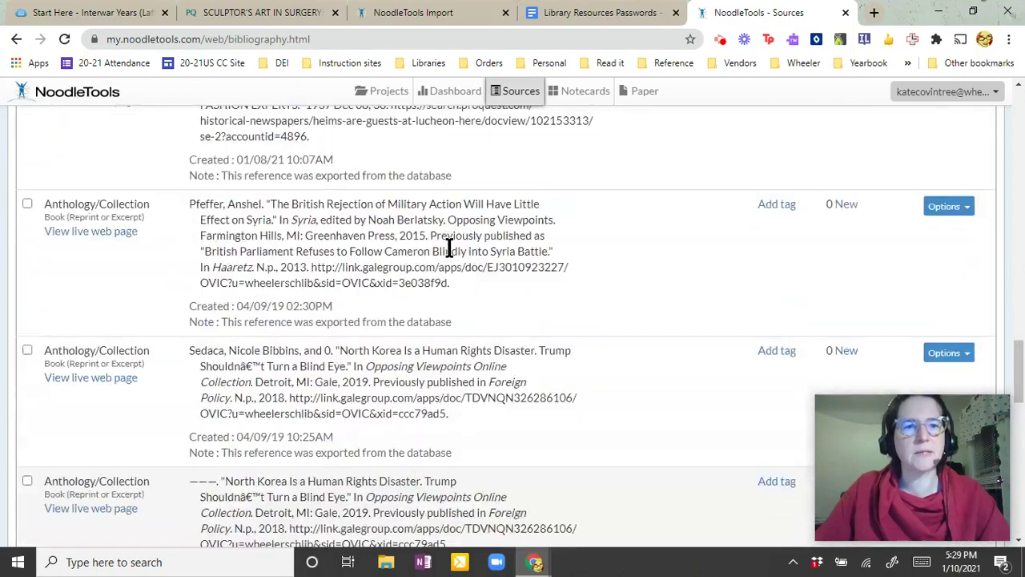
scroll(450, 247, "up", 4)
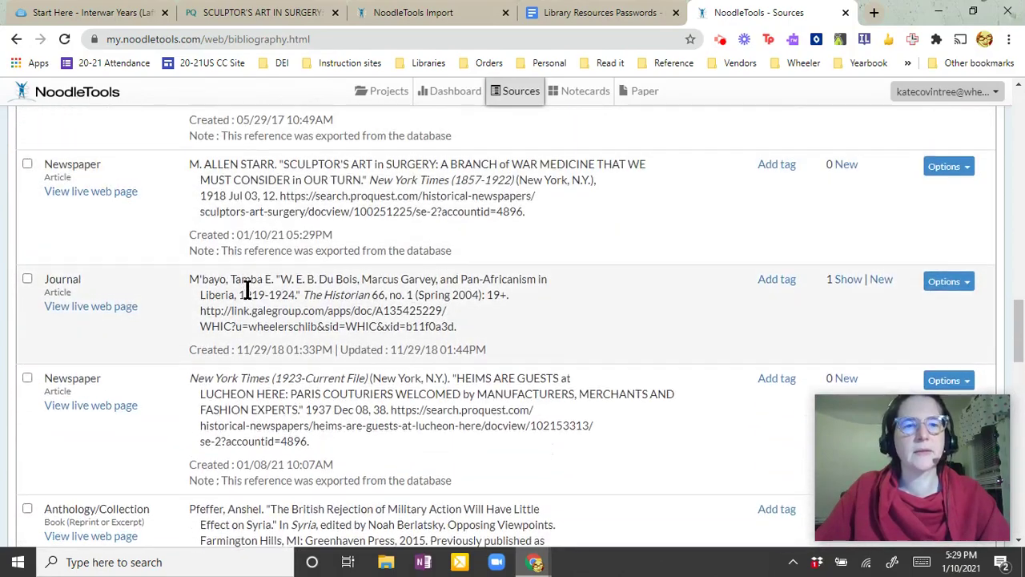
scroll(248, 292, "up", 2)
left_click(947, 315)
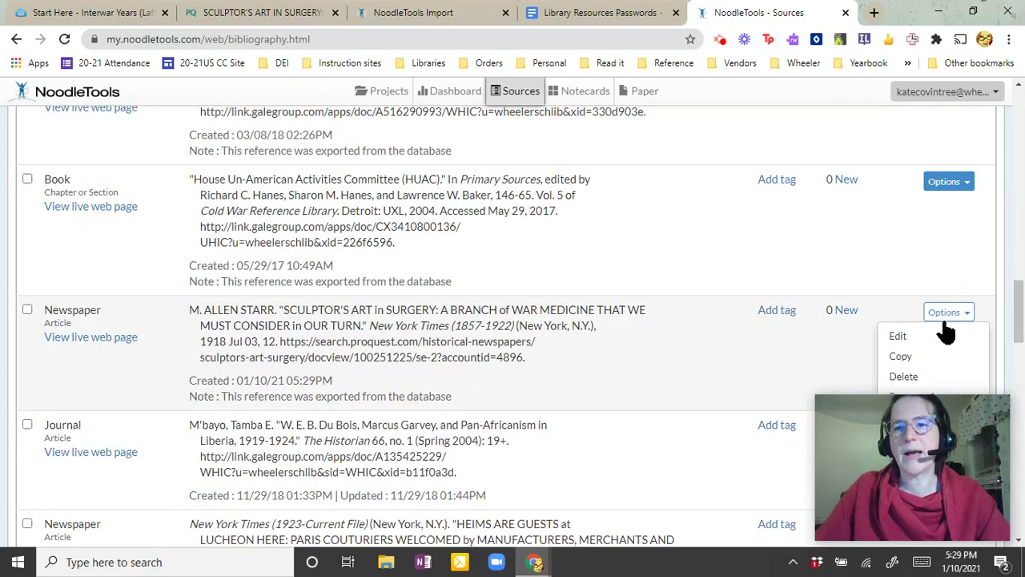
Step: Edit the newspaper citation so the author reads first name M., middle name Allen, last name Starr
left_click(939, 337)
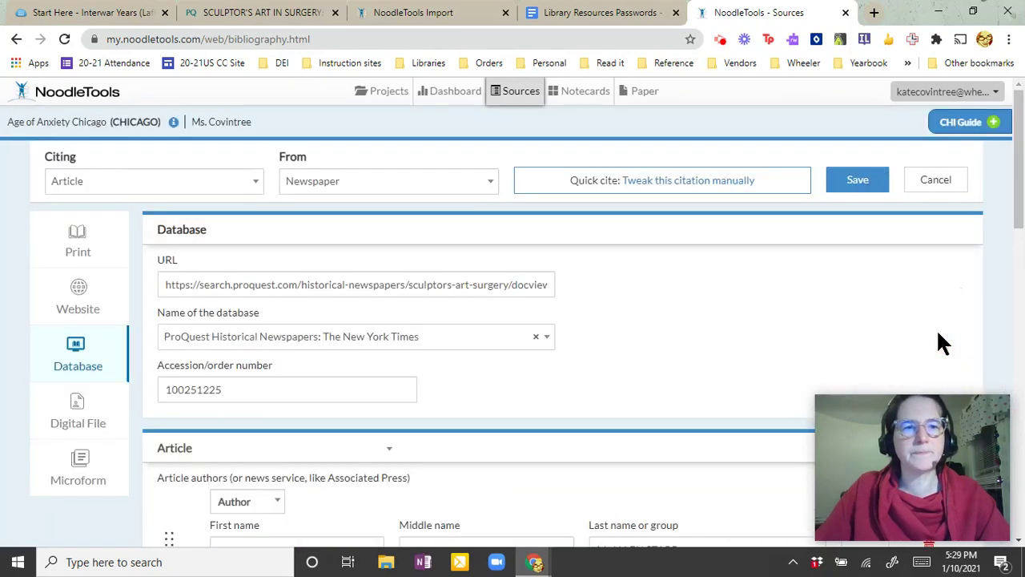
scroll(403, 316, "down", 1)
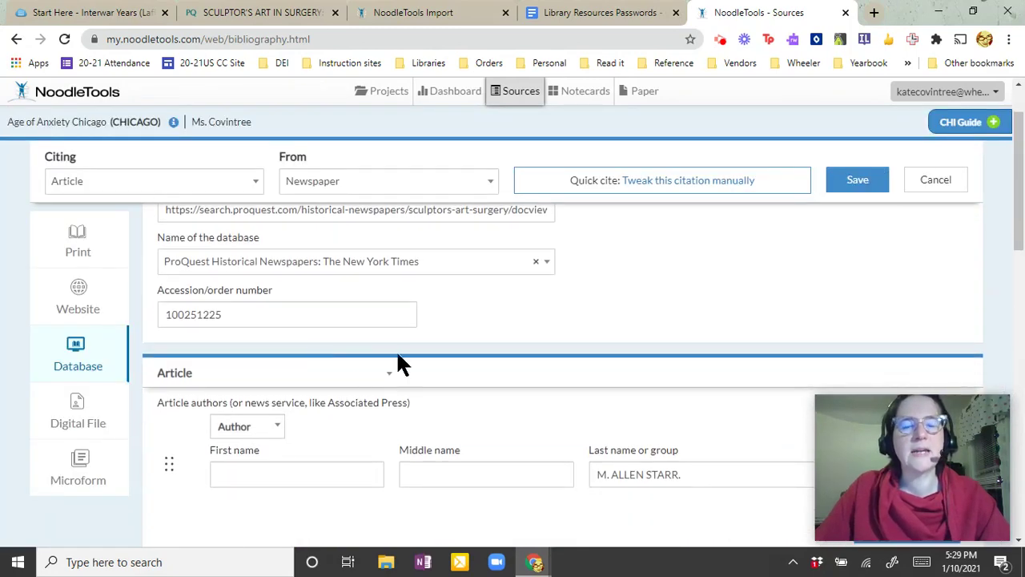
scroll(612, 276, "down", 2)
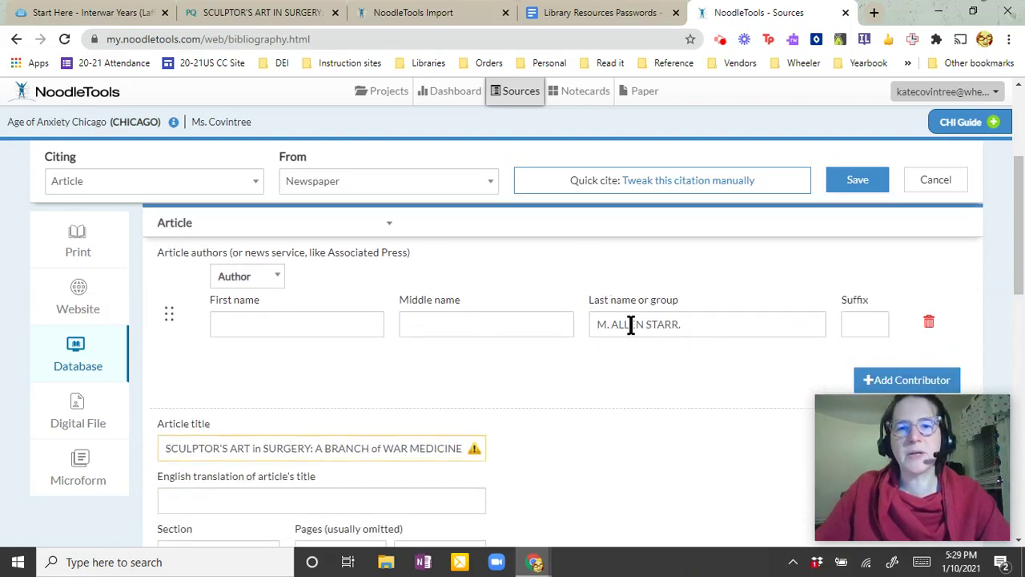
left_click(339, 333)
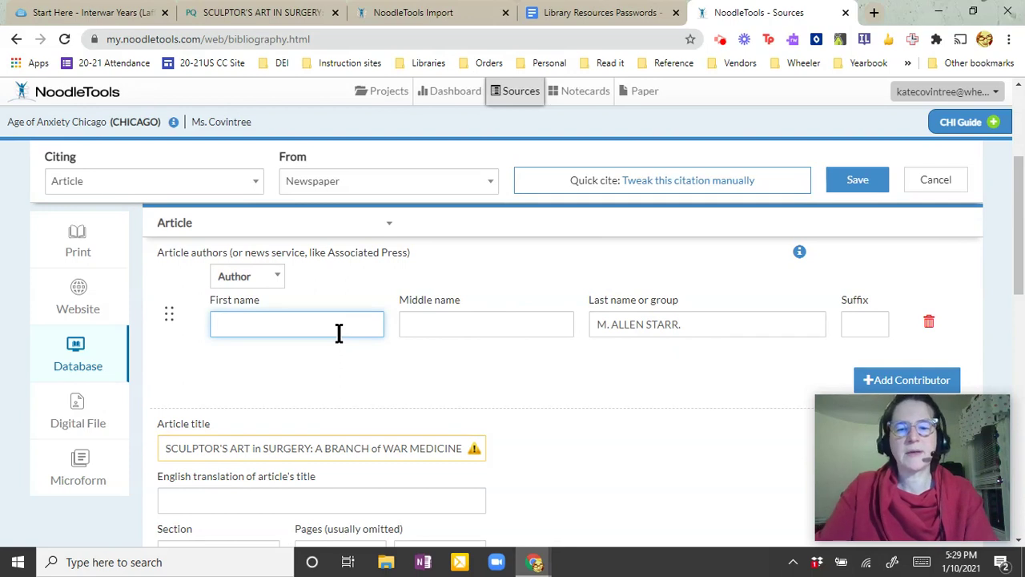
type("M.")
key("Tab")
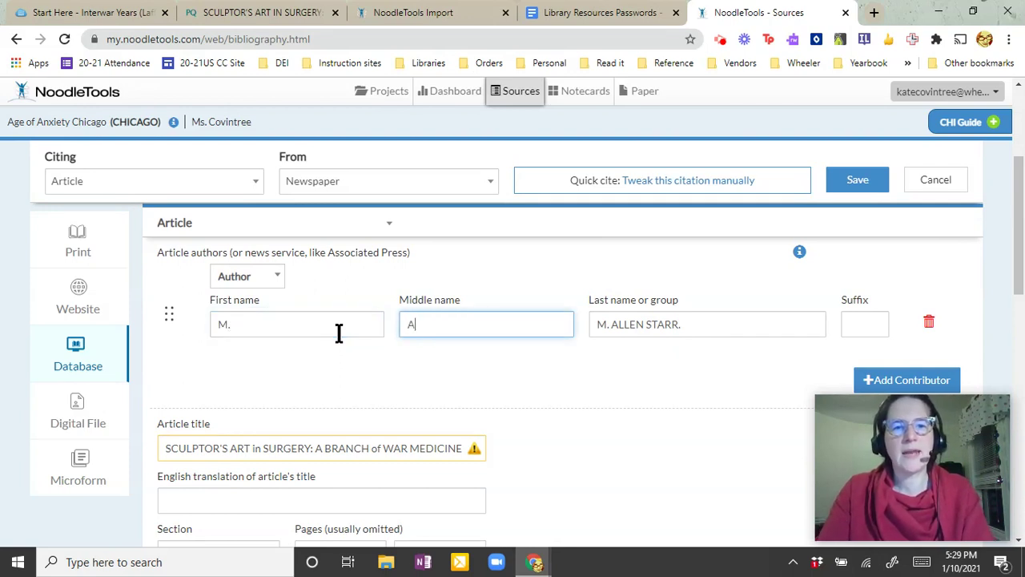
key("Tab")
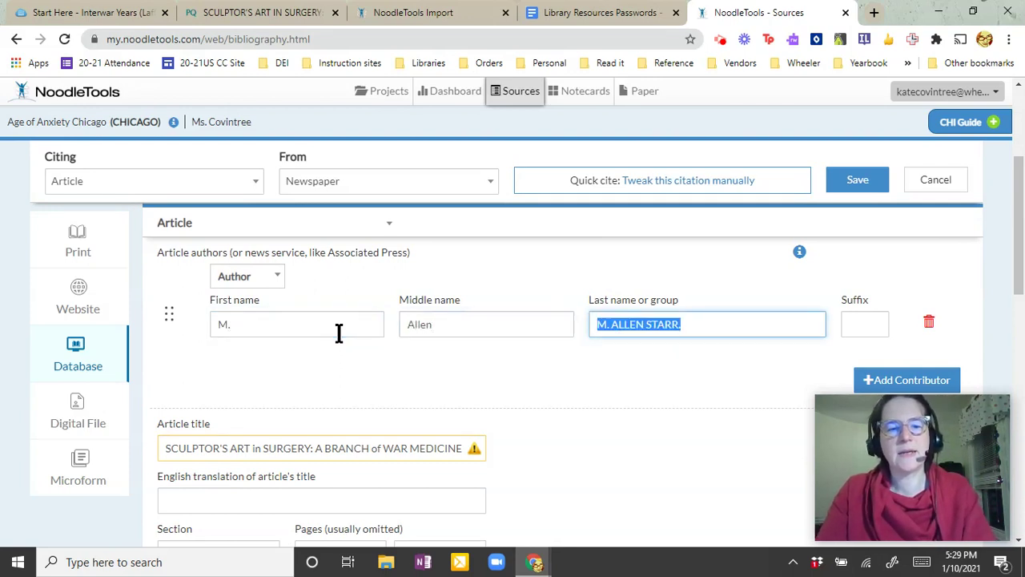
type("Starr")
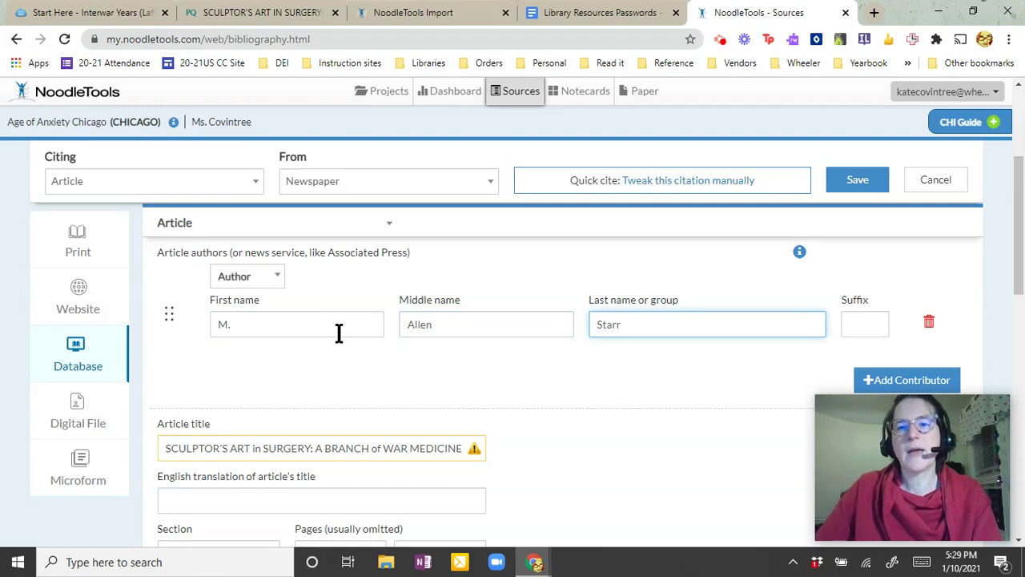
left_click(478, 378)
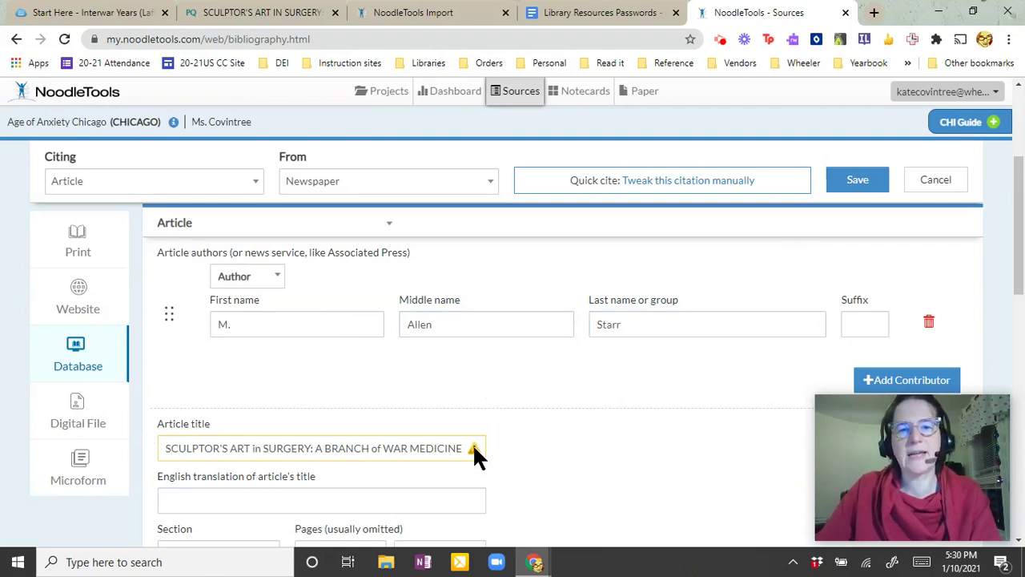
Step: Select the opening words of the all-capitals article title for rewriting
scroll(524, 408, "down", 1)
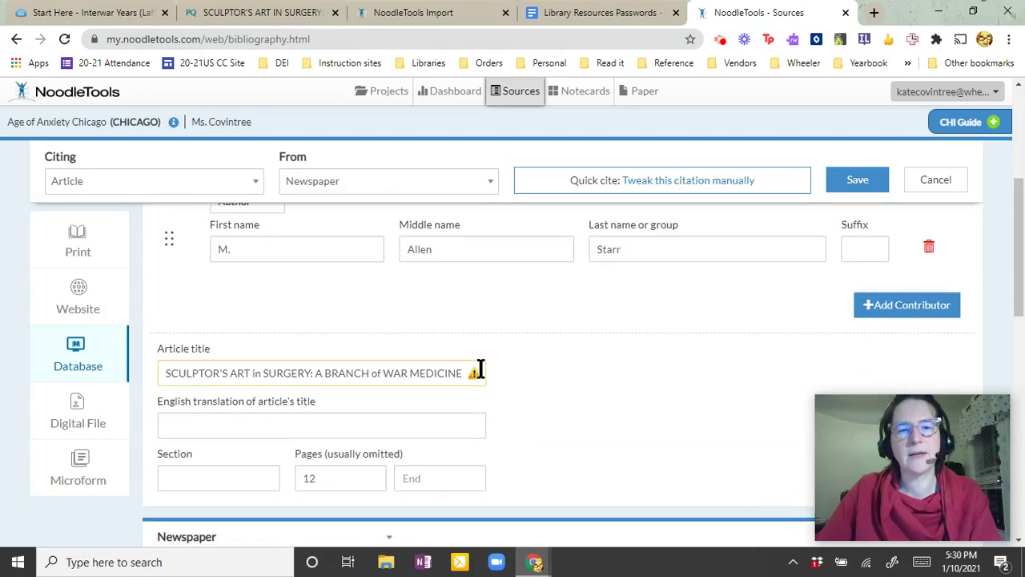
left_click(364, 373)
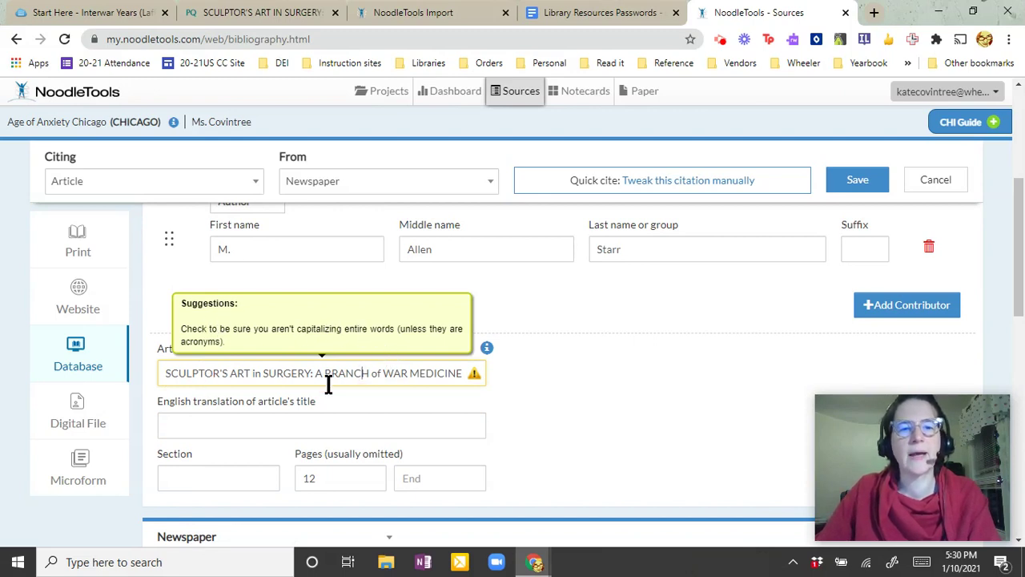
left_click(290, 377)
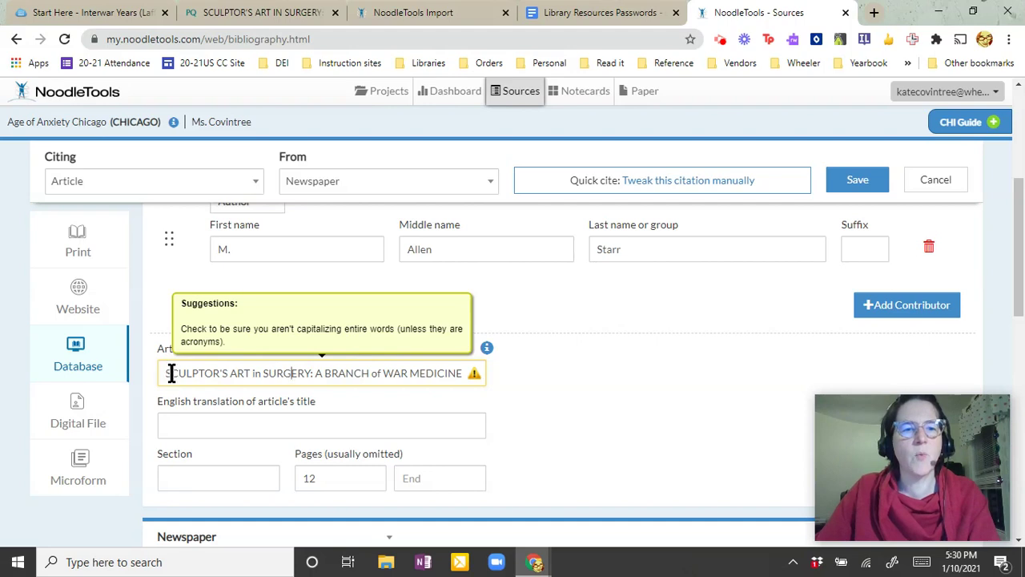
left_click_drag(171, 373, 307, 366)
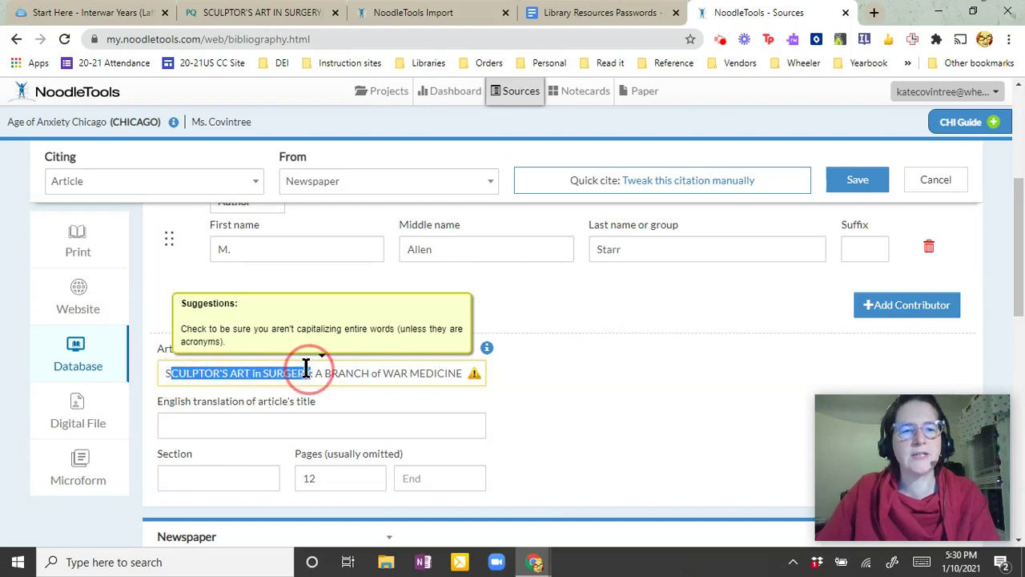
Step: Trim ', N.Y.' from the publication city so it reads New York
scroll(209, 417, "down", 3)
left_click_drag(213, 417, 249, 419)
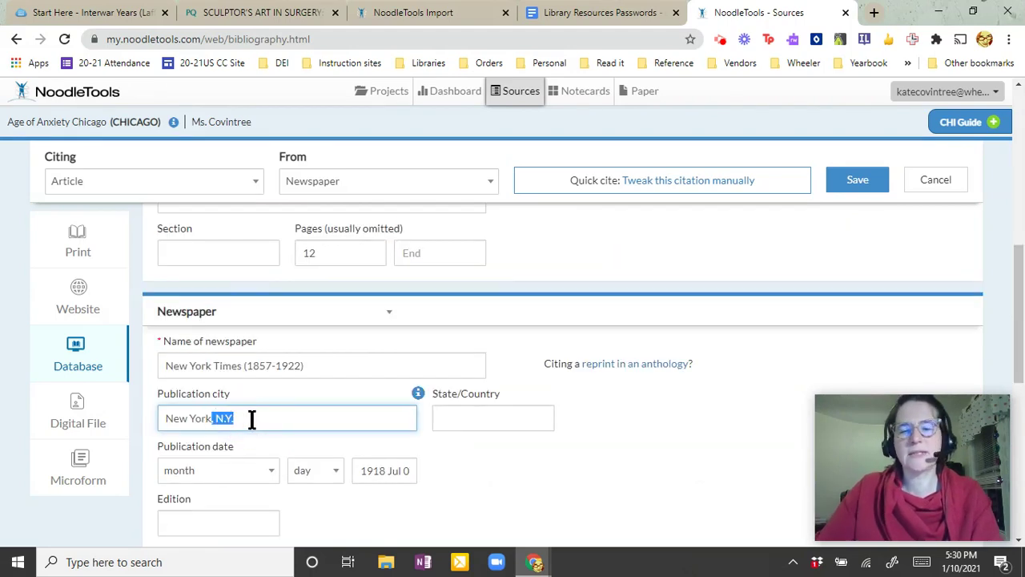
key("BackSpace")
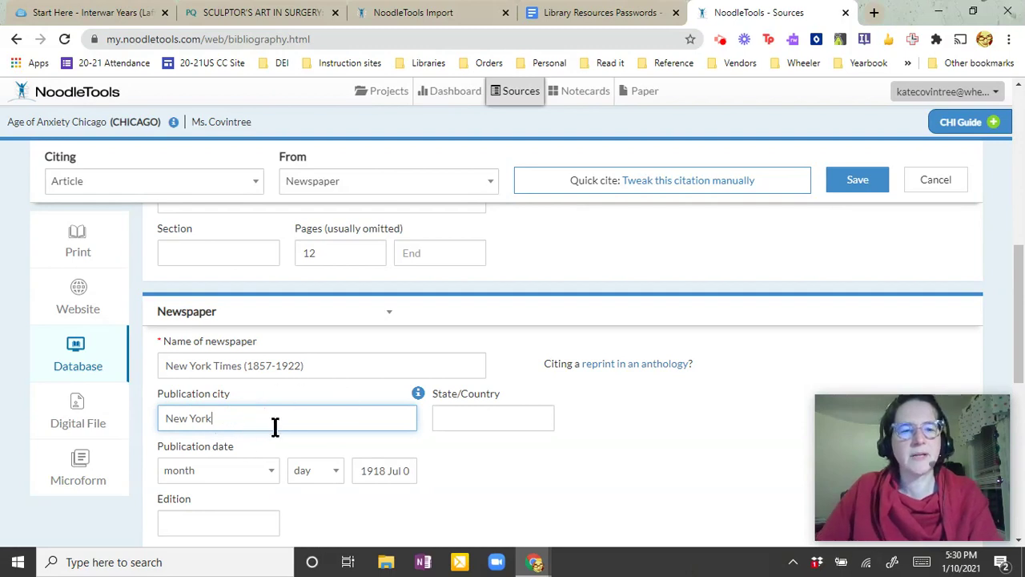
Step: Check the Jul 03 publication date and day list, then save the edited citation
left_click(401, 470)
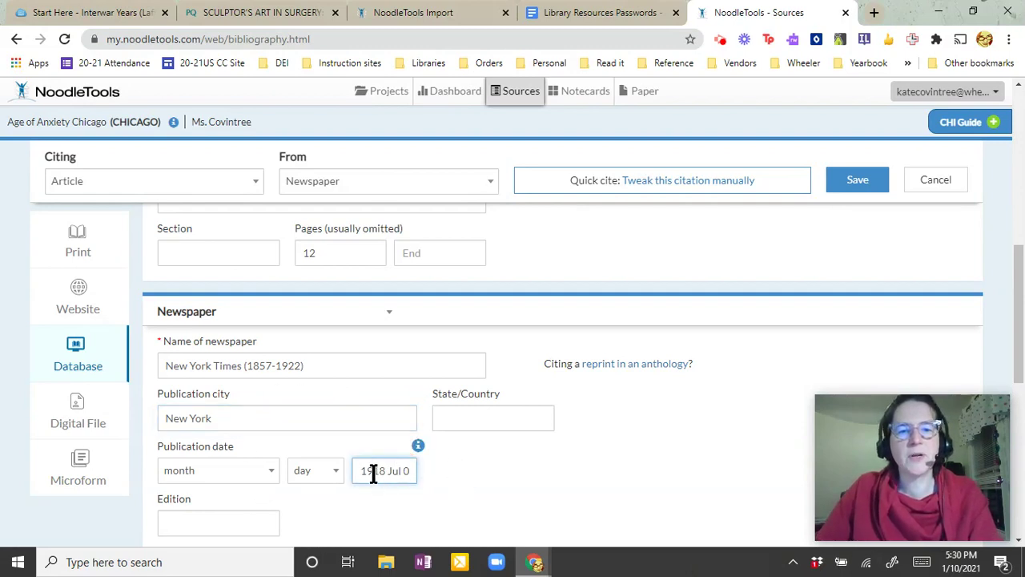
scroll(451, 469, "down", 1)
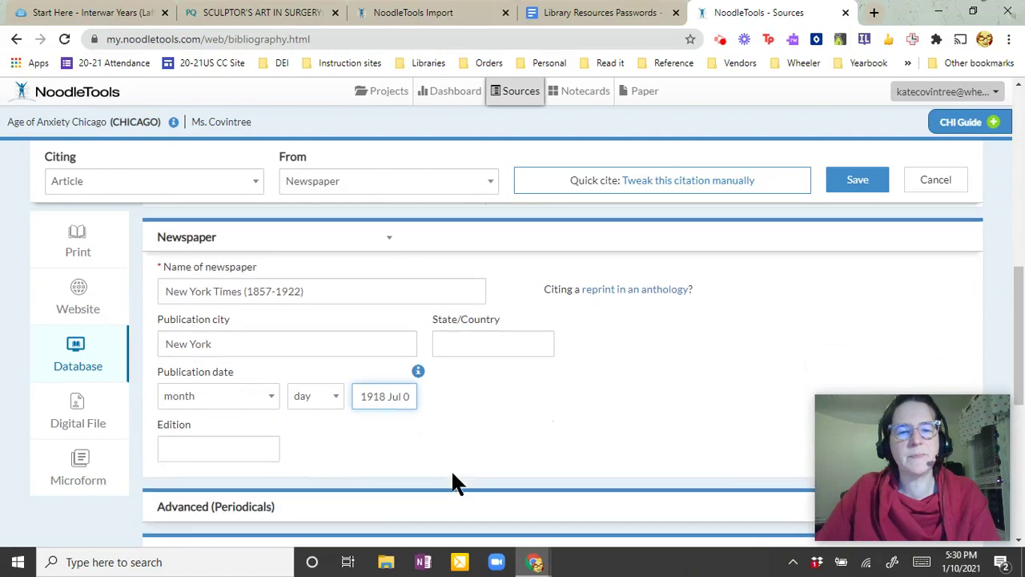
left_click(374, 395)
left_click_drag(387, 395, 413, 398)
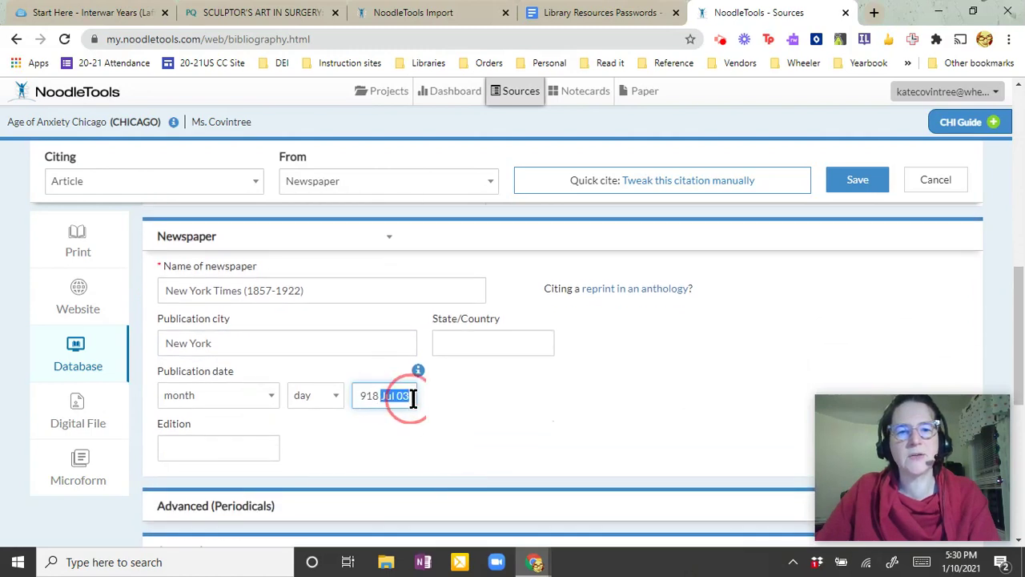
left_click(327, 400)
left_click(851, 180)
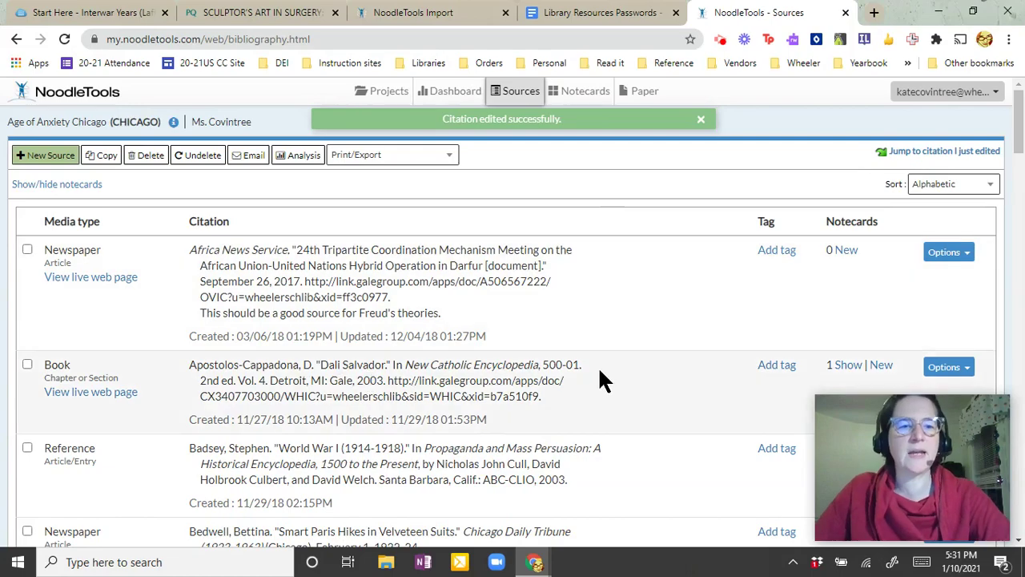
Step: Add the Primary source tag to the 1918 Starr newspaper letter in the Sources list
scroll(599, 367, "down", 5)
scroll(597, 371, "down", 1)
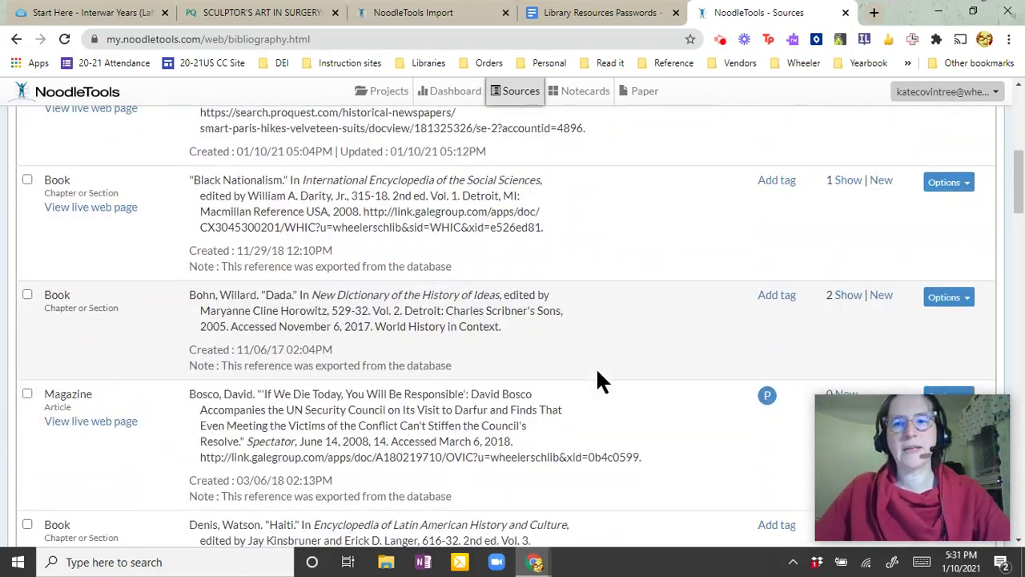
scroll(596, 371, "down", 1)
scroll(596, 378, "up", 2)
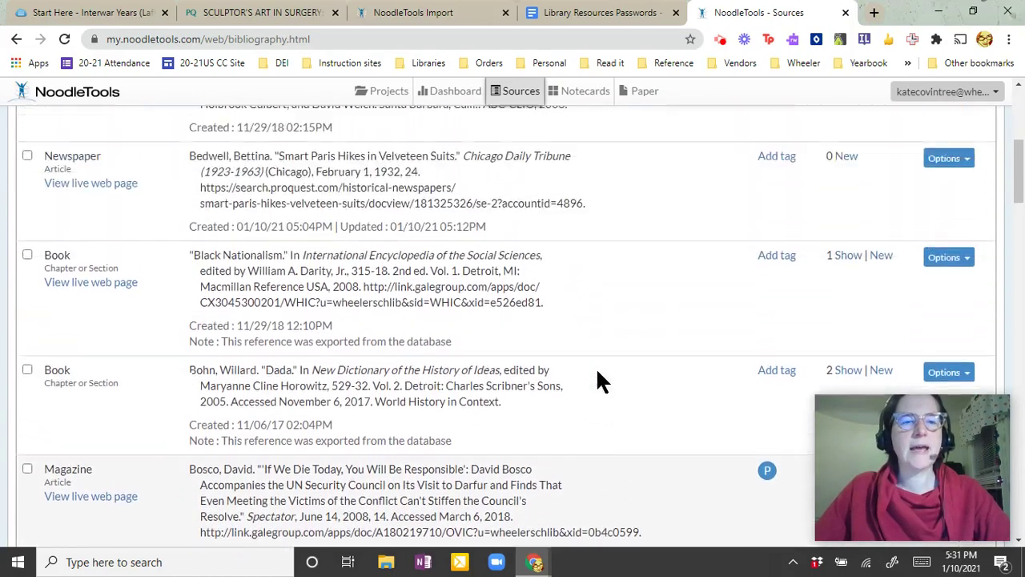
scroll(596, 378, "down", 15)
scroll(597, 373, "down", 20)
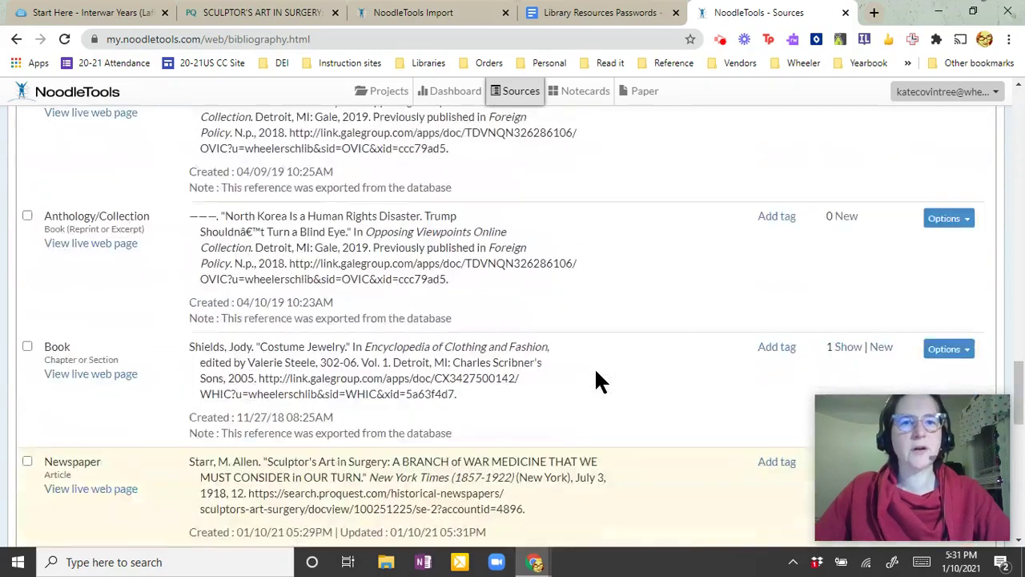
scroll(596, 378, "up", 6)
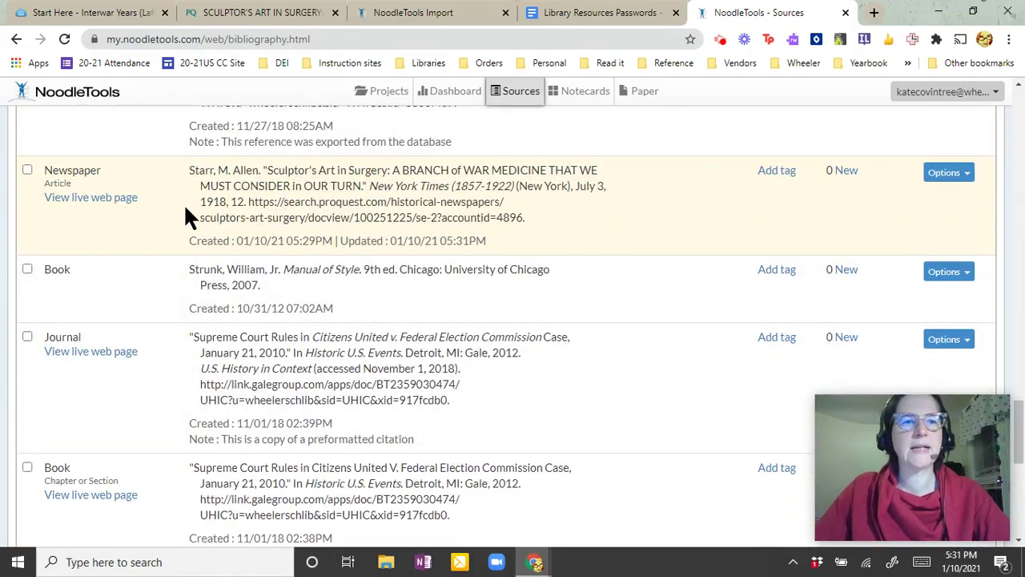
left_click(778, 171)
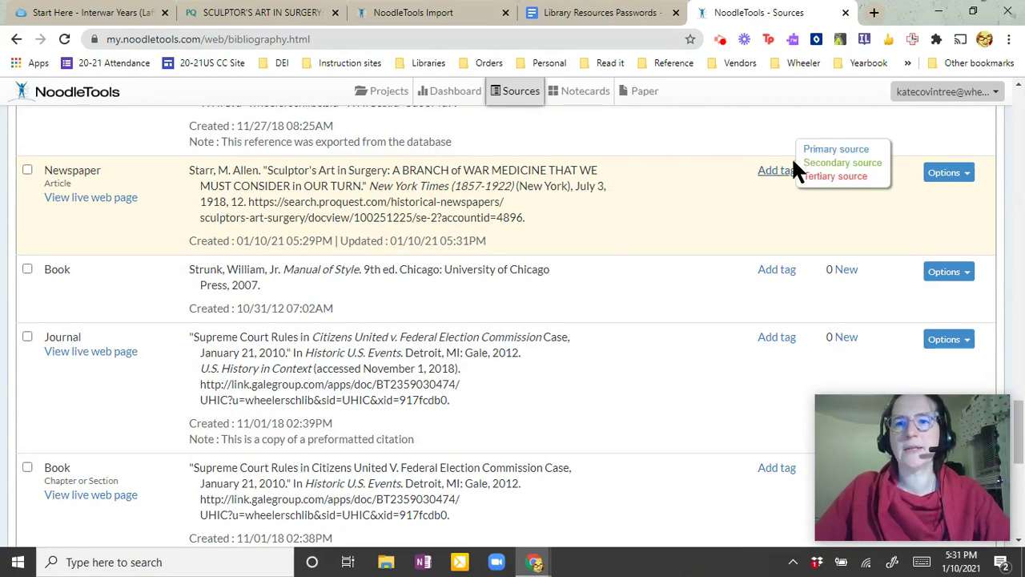
left_click(821, 148)
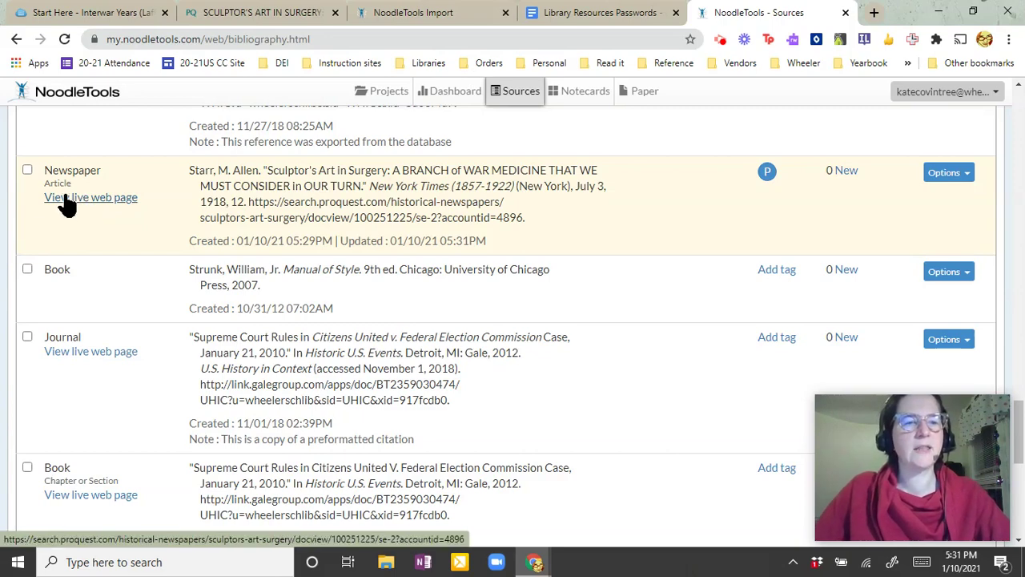
Step: Open the 'Sculptor's Art in Surgery' article from its live link, then return to the ProQuest results
left_click(129, 201)
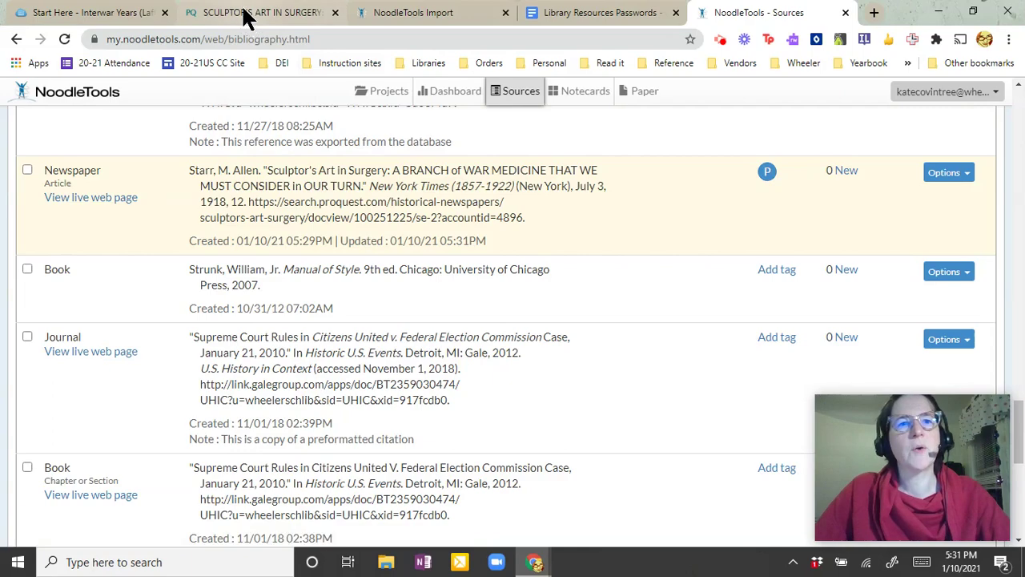
scroll(737, 317, "up", 10)
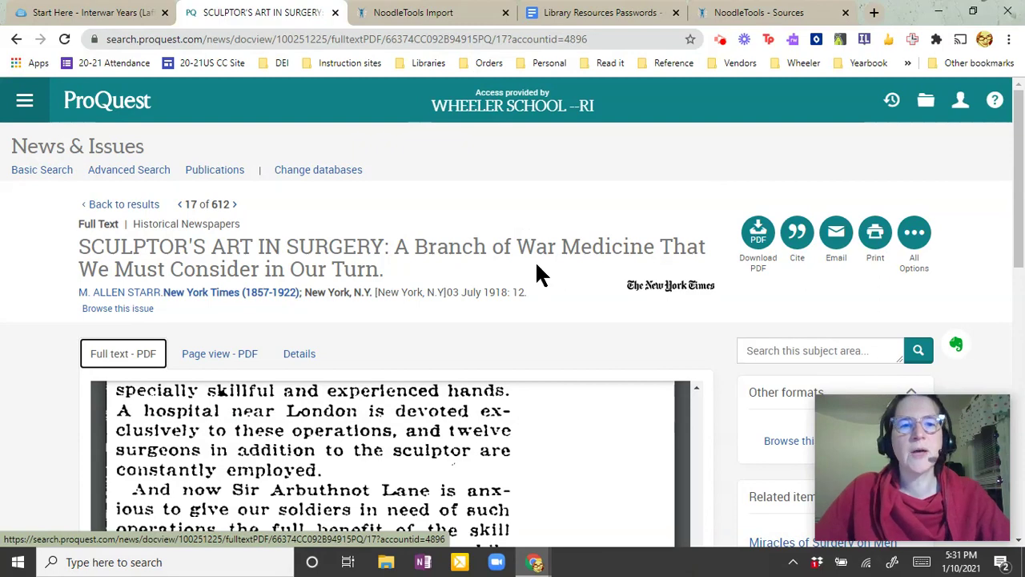
left_click(123, 208)
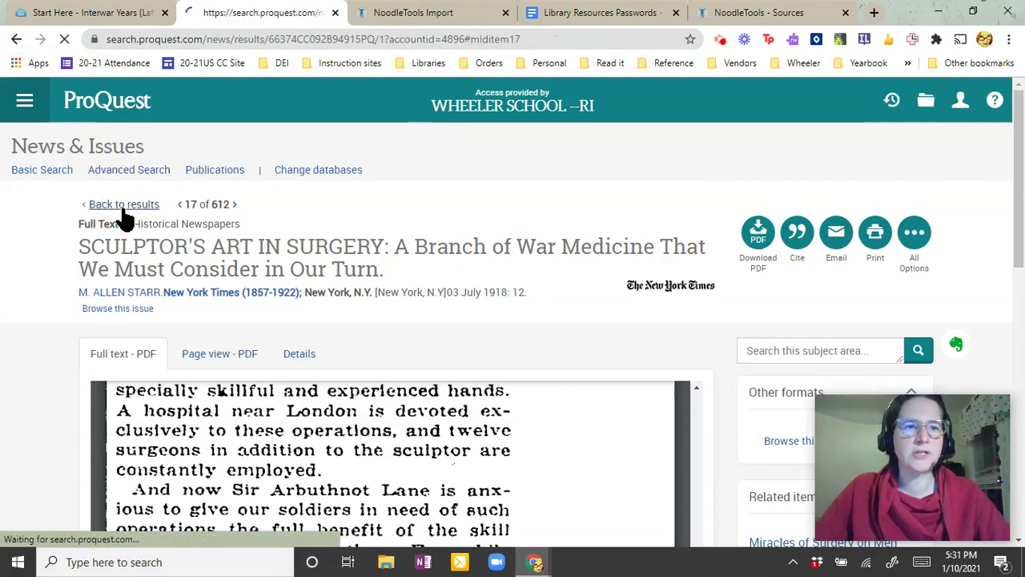